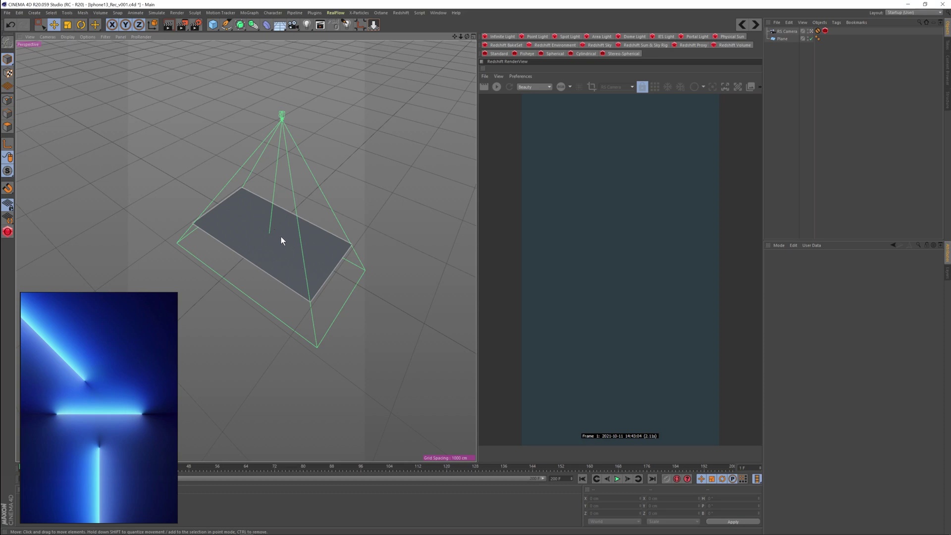
- Select the RS Camera and frame the plane in the viewport from around the camera
mouse_move(279, 237)
alt+right_down()
mouse_move(255, 249)
mouse_move(271, 219)
mouse_move(260, 239)
alt+right_up()
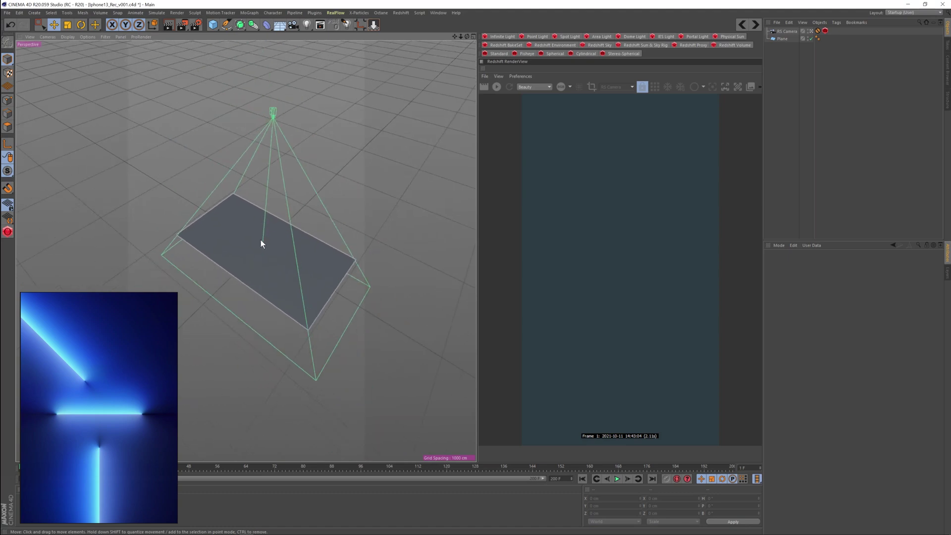
click(789, 32)
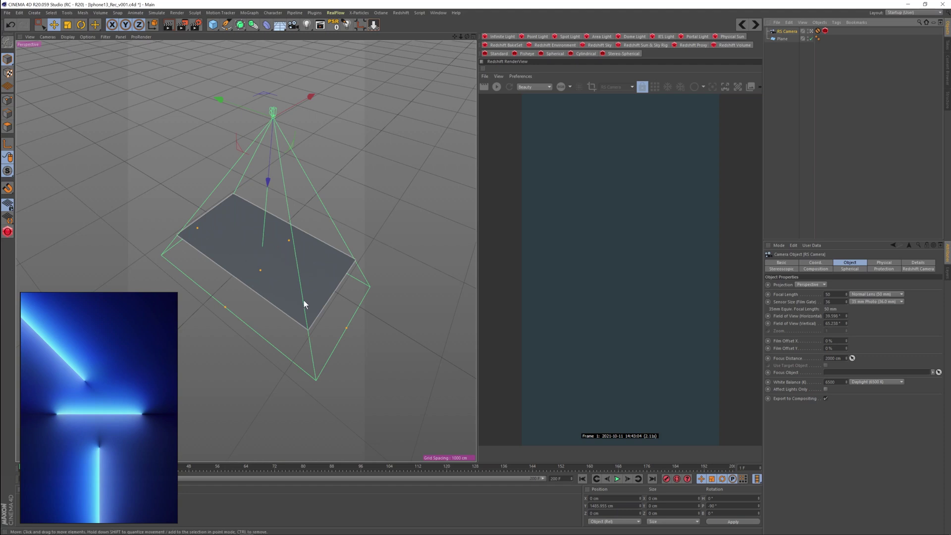
alt+drag(278, 270, 241, 282)
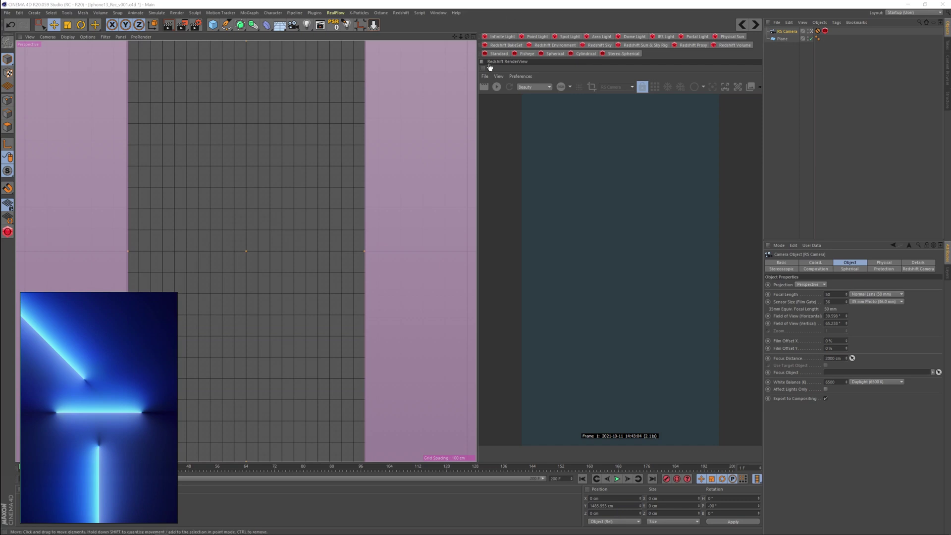
- Add an RS Area Light and start the interactive Redshift render, checking its glow from above
click(602, 37)
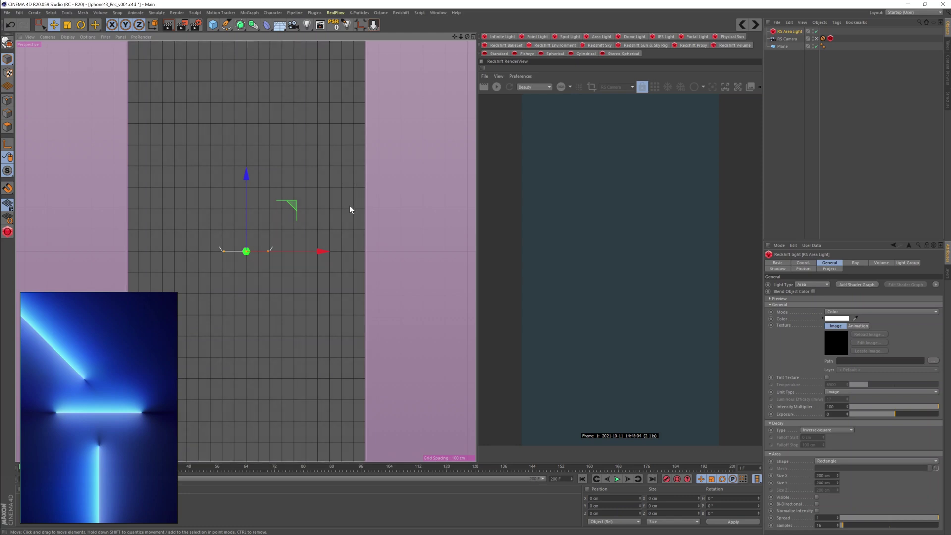
click(497, 87)
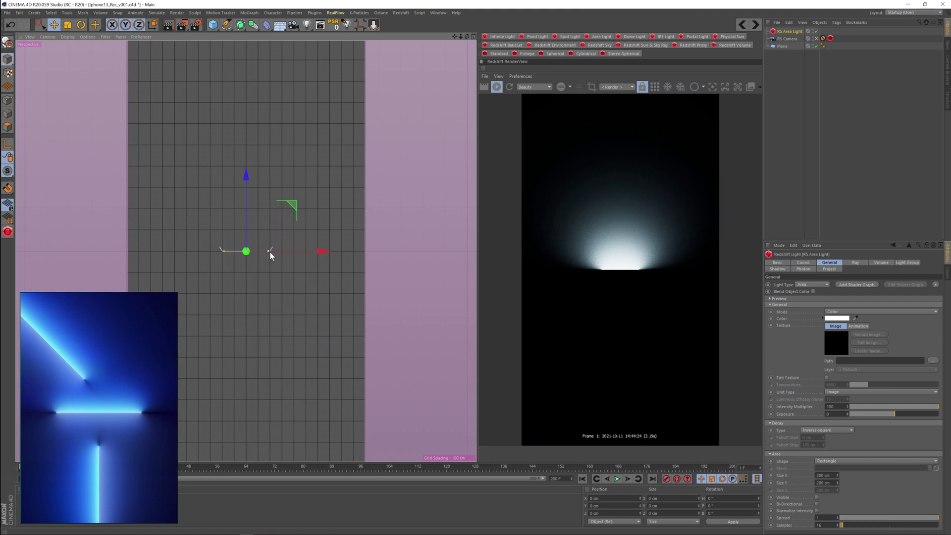
mouse_move(266, 252)
alt+mouse_down()
mouse_move(318, 274)
mouse_move(373, 270)
mouse_move(304, 244)
mouse_move(370, 226)
mouse_move(250, 254)
mouse_move(299, 296)
mouse_move(248, 266)
mouse_move(261, 271)
alt+mouse_up()
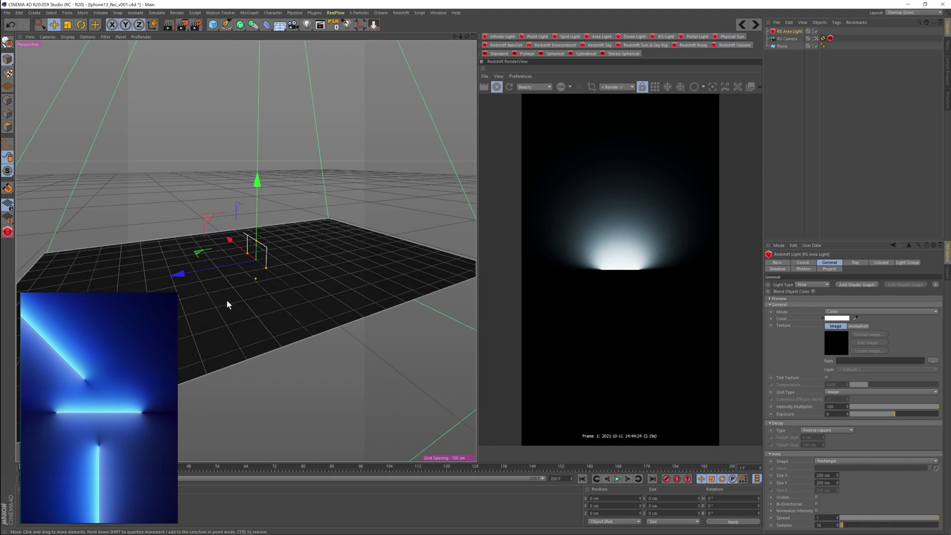
alt+drag(388, 235, 208, 253)
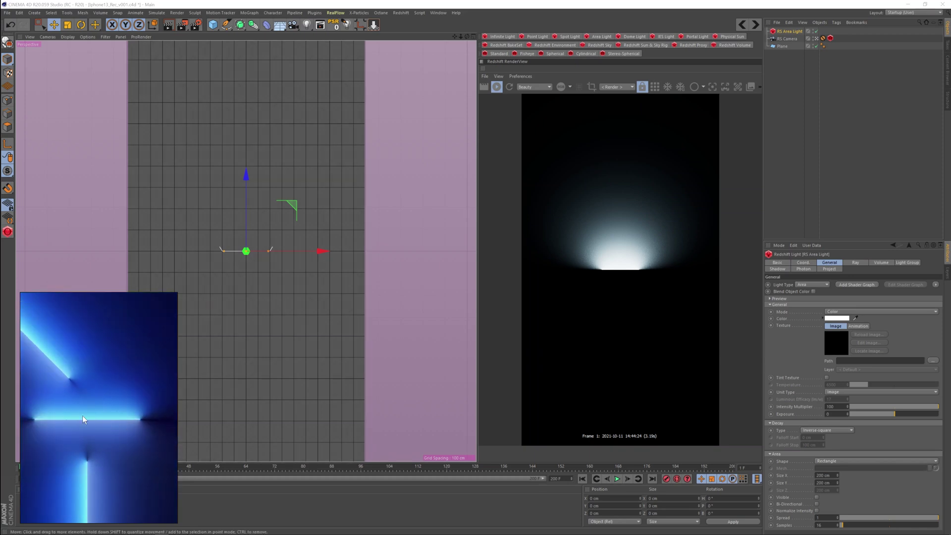
- Rename the area light to 'Blue' and eyedrop its cyan colour from the reference wallpaper
double_click(790, 32)
text(Elue)
key(Return)
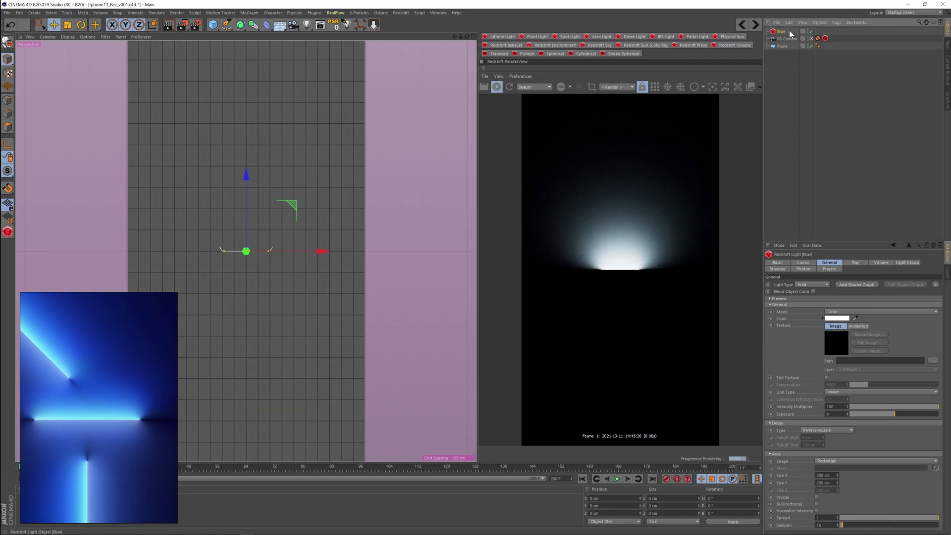
click(855, 318)
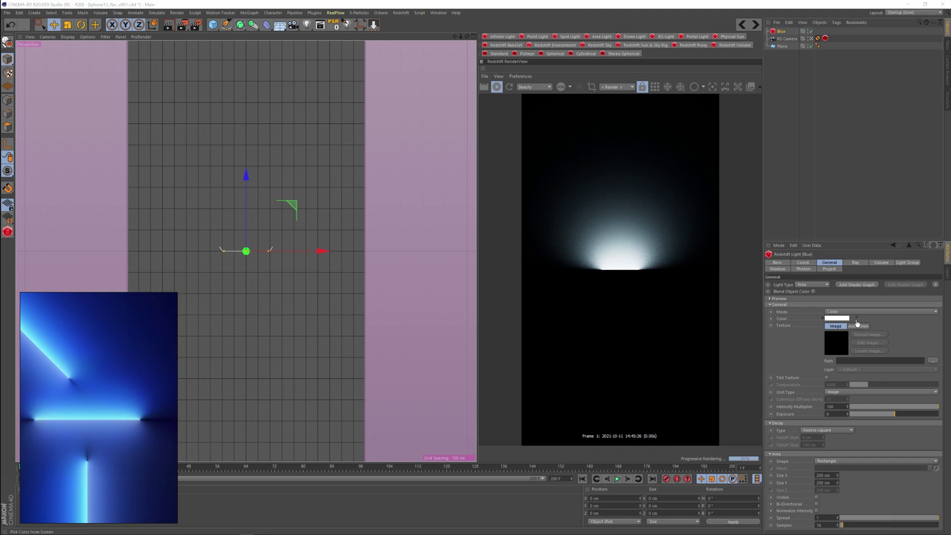
click(90, 419)
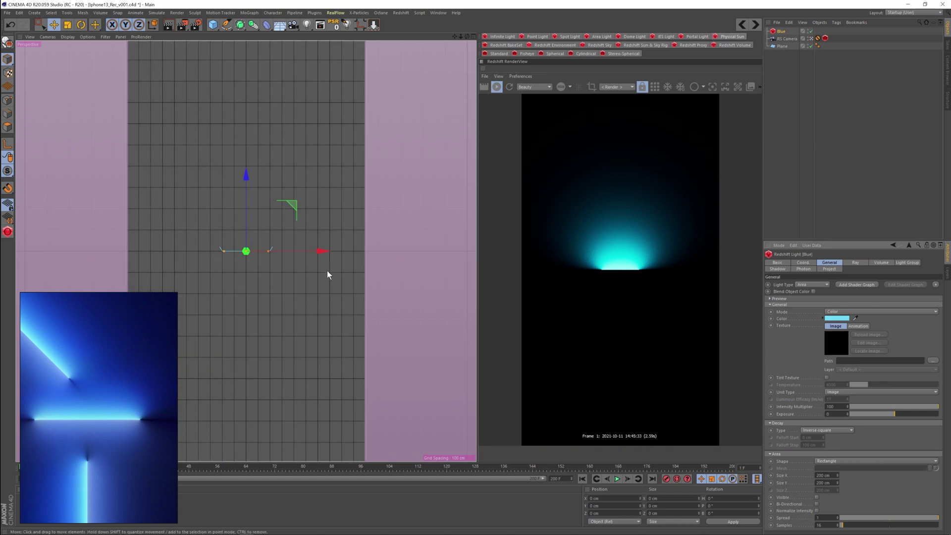
- Create an RS Material, apply it to the Plane, and open the material's settings from its tag
key(ctrl+shift+z)
alt+drag(329, 267, 247, 280)
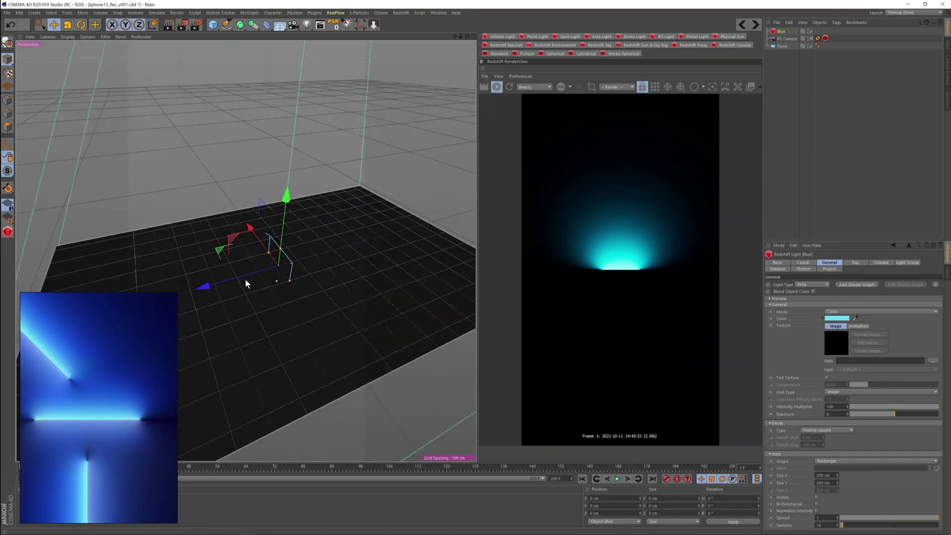
click(282, 297)
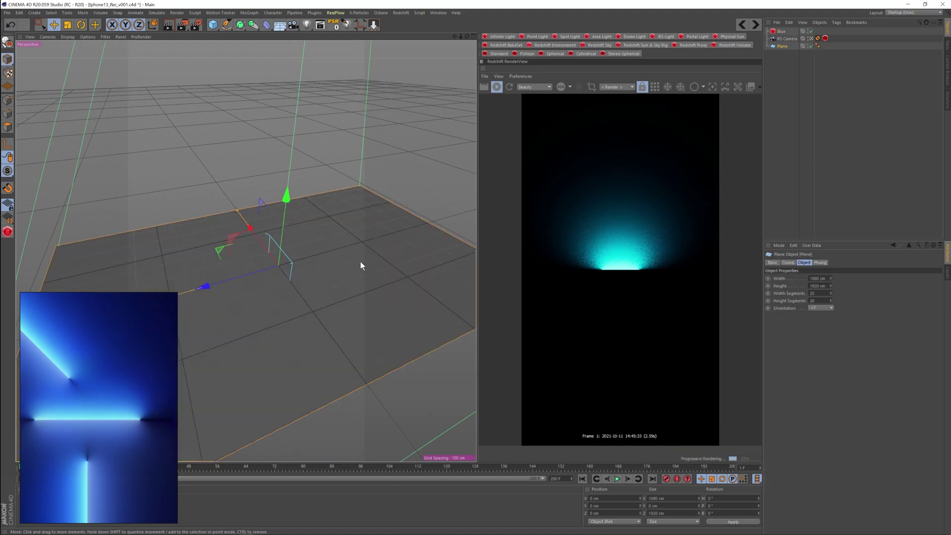
alt+drag(299, 296, 307, 304)
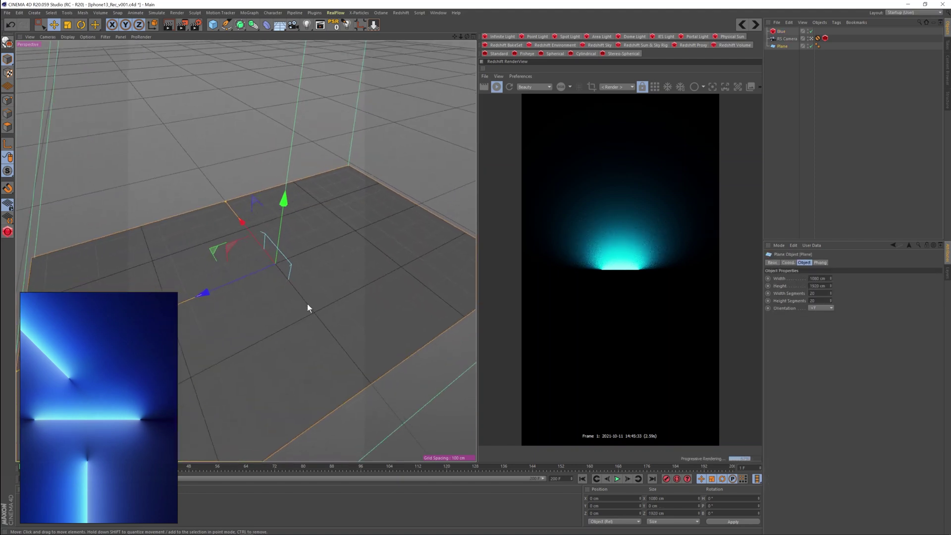
click(203, 514)
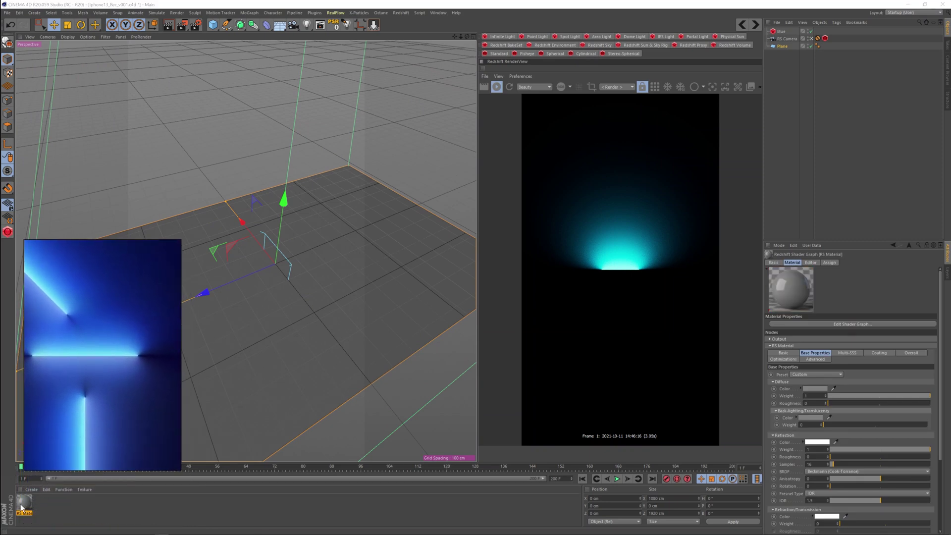
drag(22, 507, 790, 46)
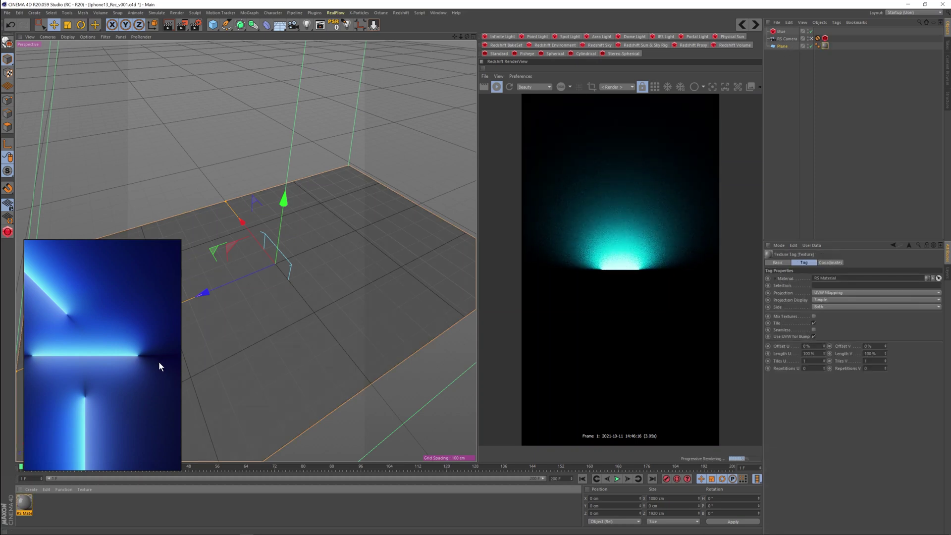
click(790, 49)
click(826, 46)
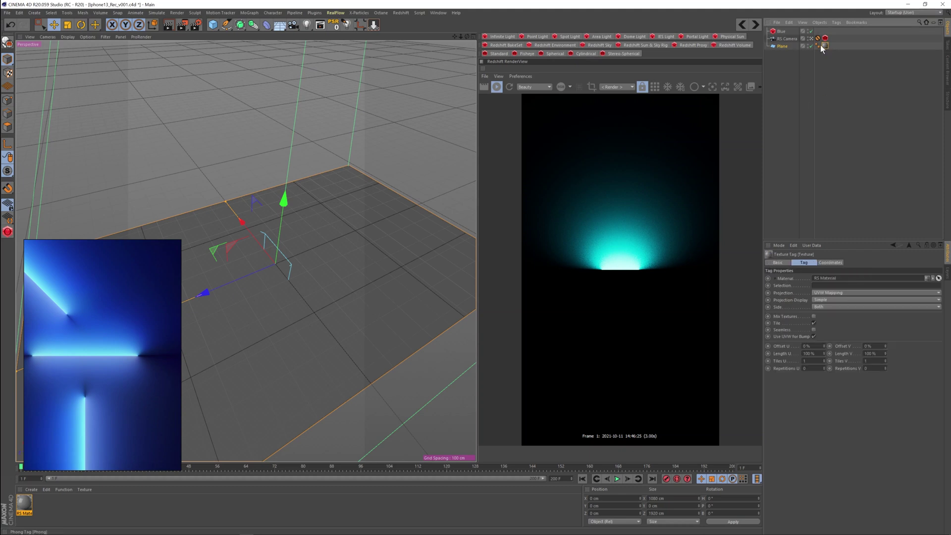
double_click(825, 46)
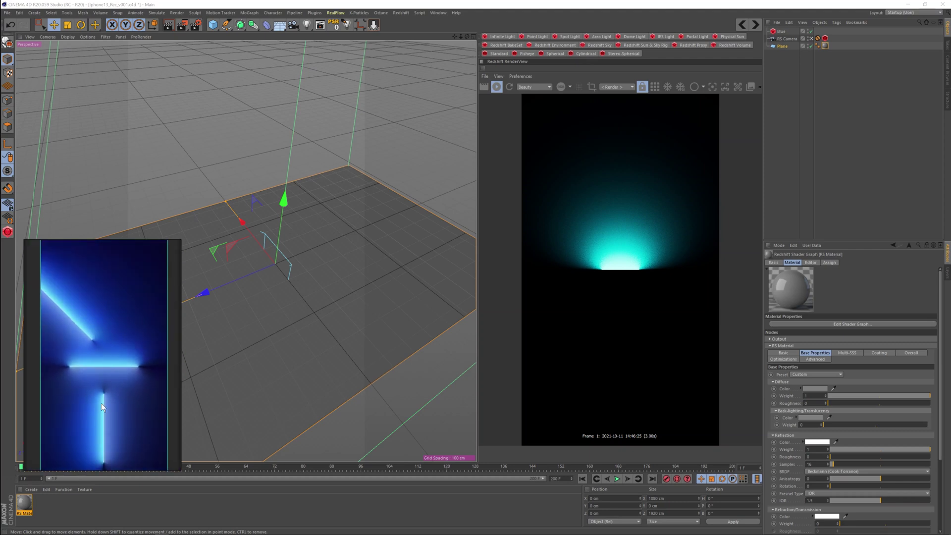
- Roughen reflections, set reflection weight 0.77, and add dark blue back-lighting at about 0.7 weight
drag(856, 457, 912, 457)
click(909, 449)
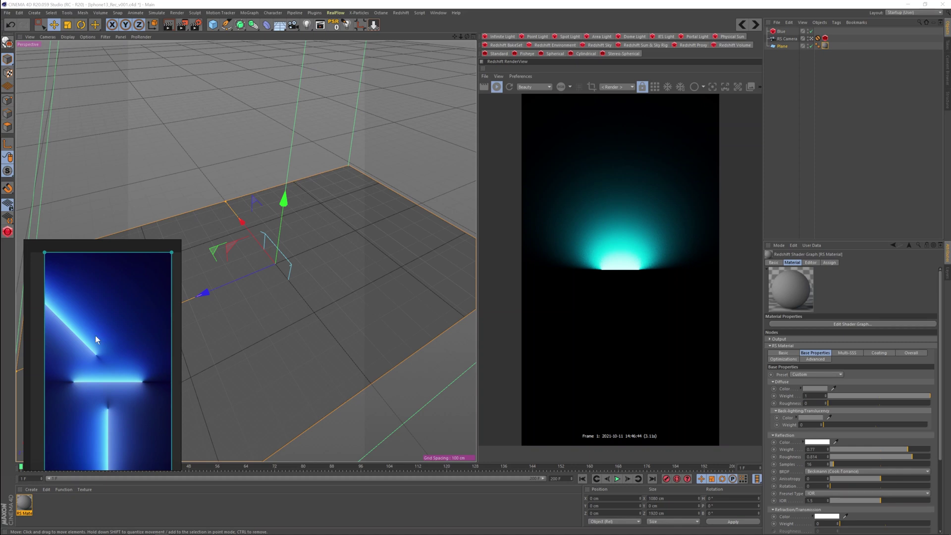
scroll(949, 376, down, 3)
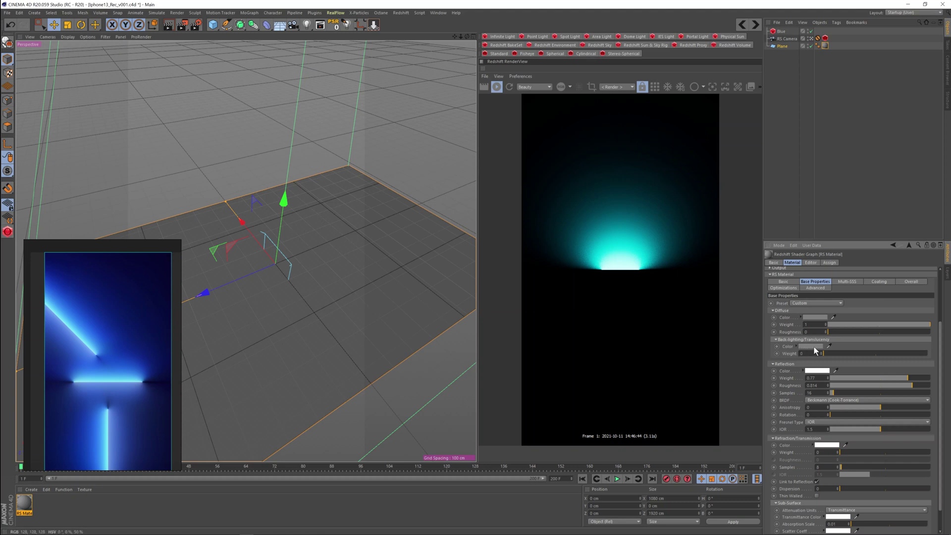
click(830, 347)
click(132, 311)
drag(848, 356, 898, 353)
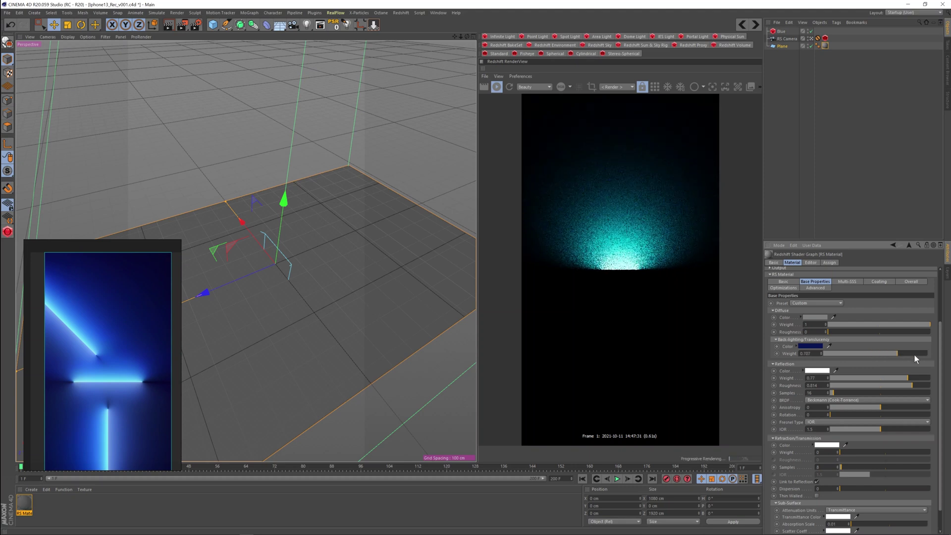
- Raise the back-lighting weight to 1 and resample its dark blue colour from the reference image
click(814, 346)
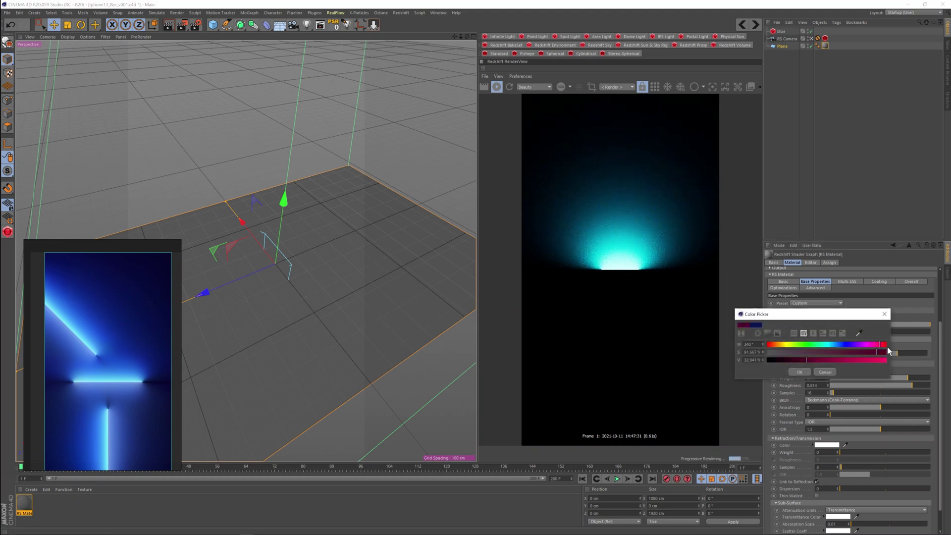
click(816, 360)
click(806, 373)
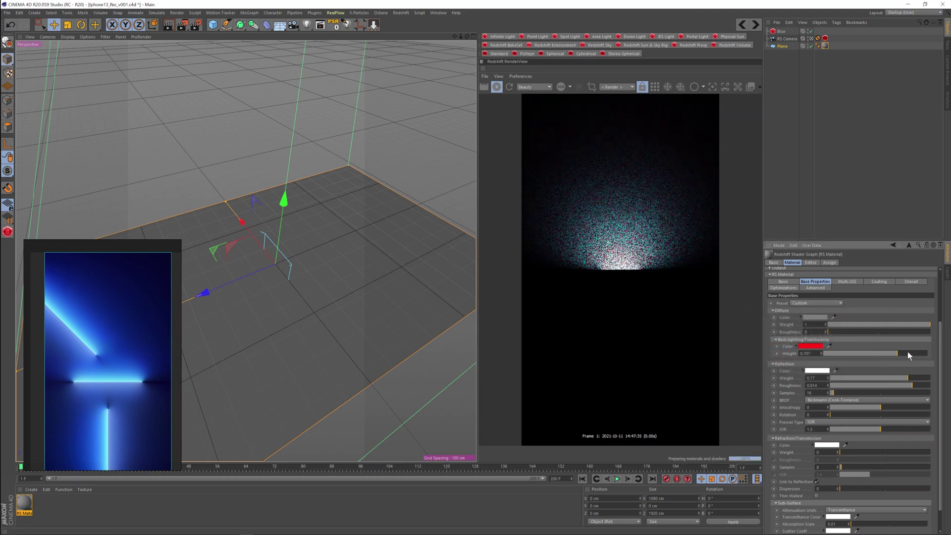
drag(907, 351, 937, 356)
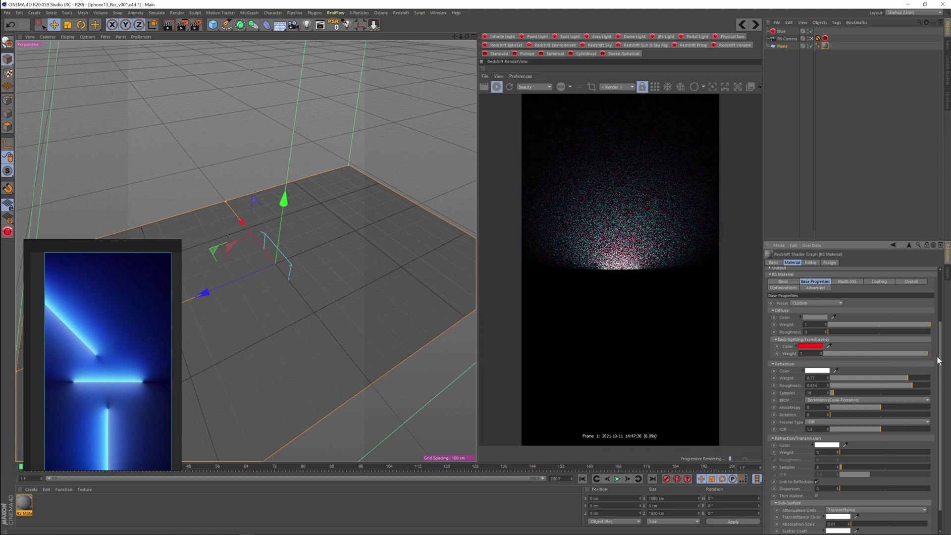
click(625, 270)
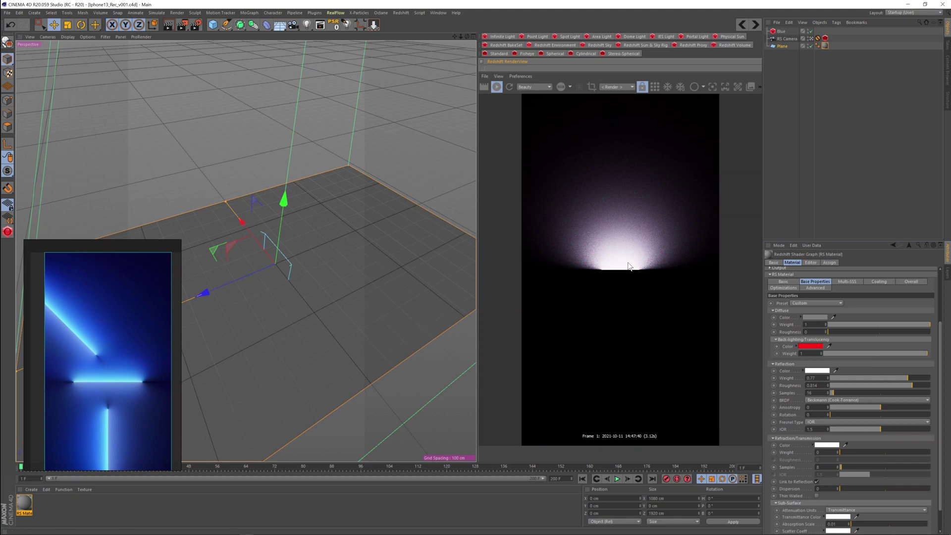
click(829, 346)
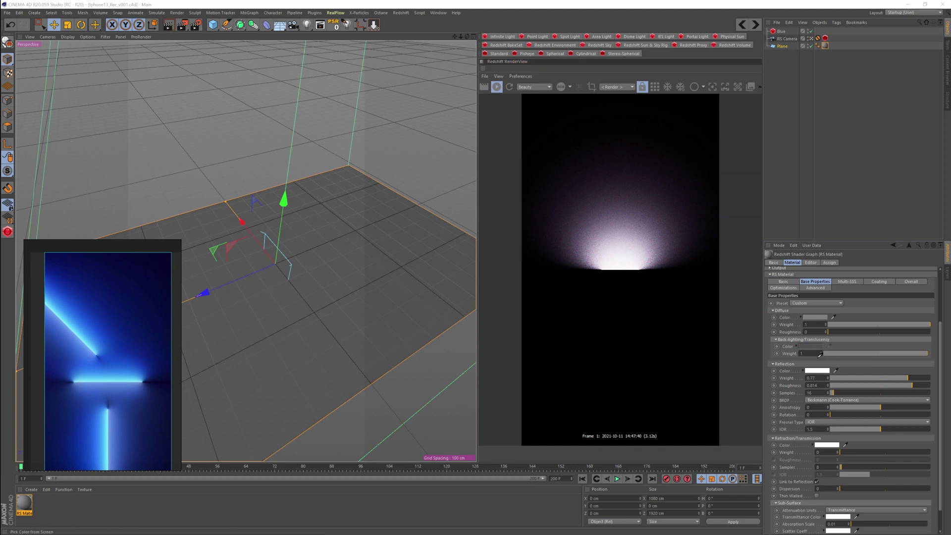
click(138, 329)
click(126, 320)
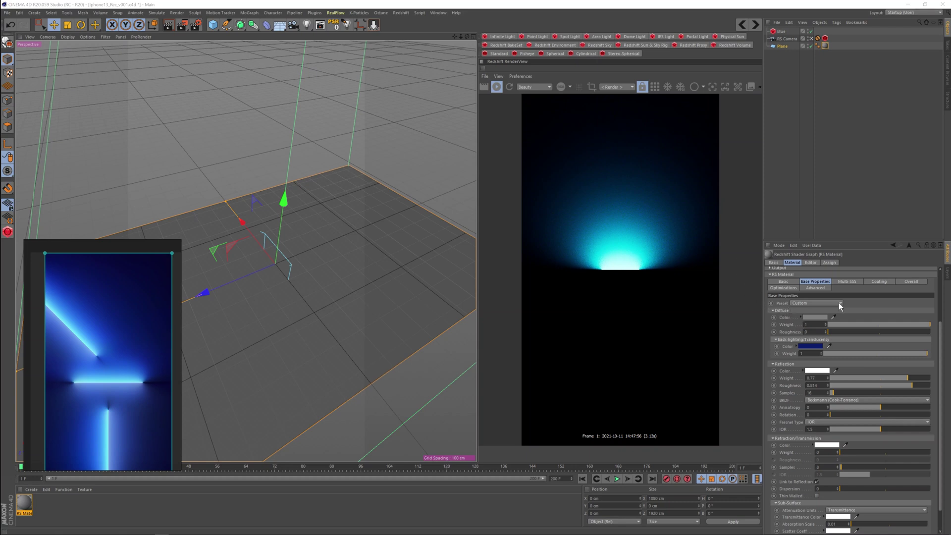
- Select the Blue light and give it a light cyan colour
drag(940, 329, 946, 293)
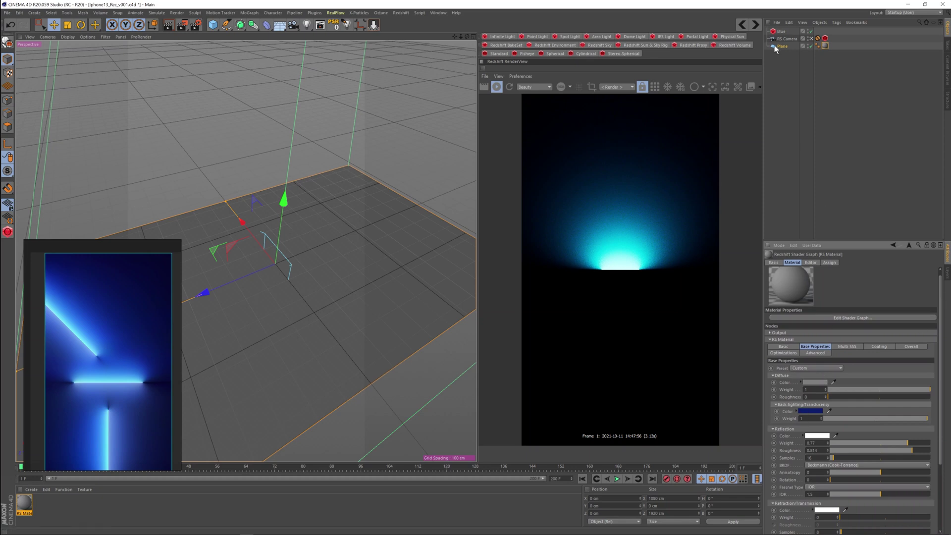
click(782, 32)
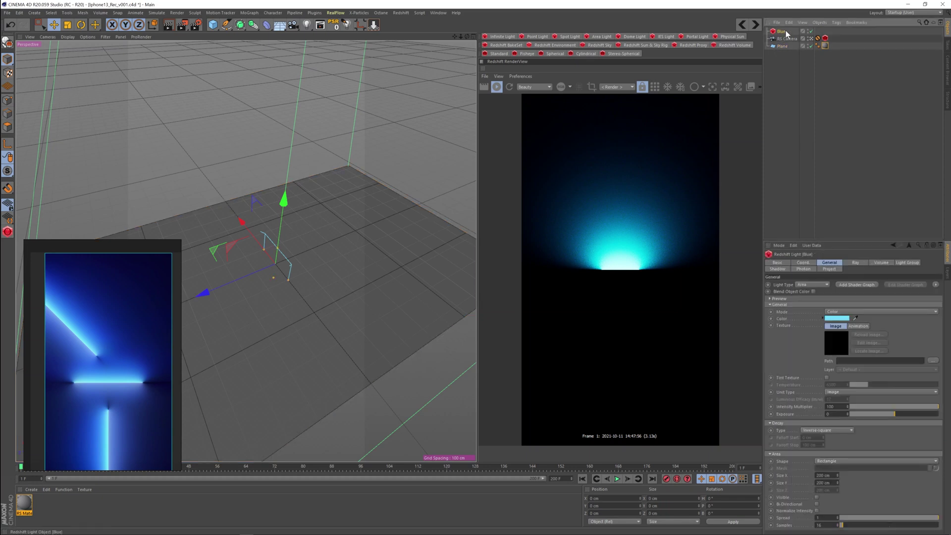
click(836, 318)
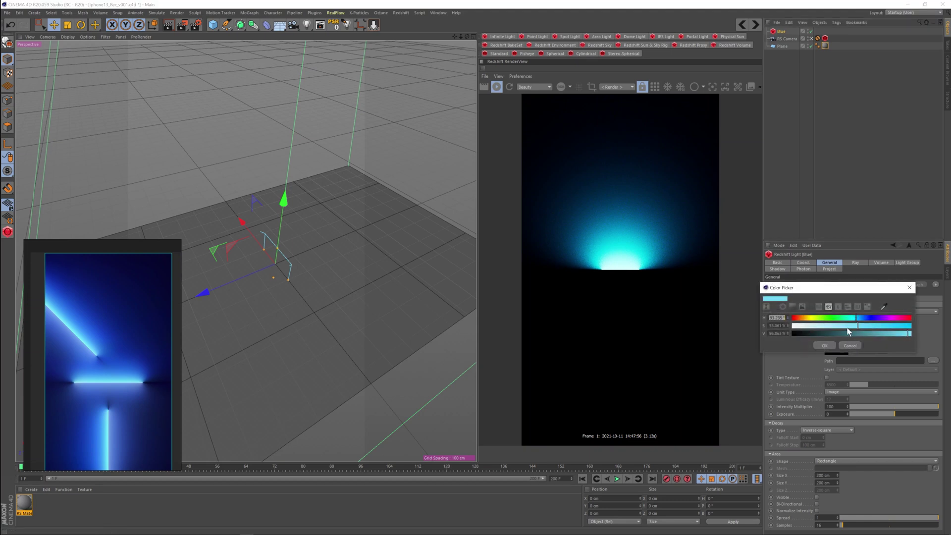
click(826, 345)
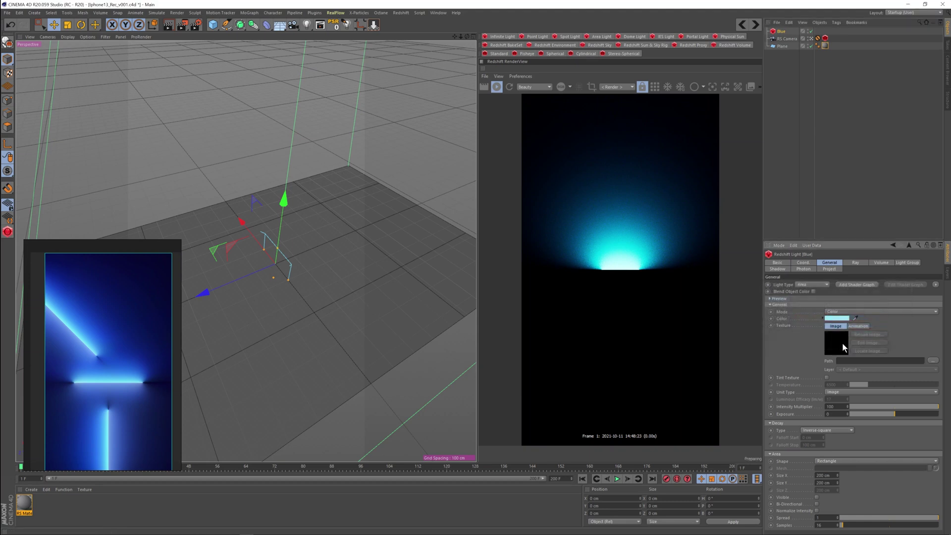
- Switch the light to Temperature mode at 6500 and cut its intensity multiplier to about 23
click(833, 312)
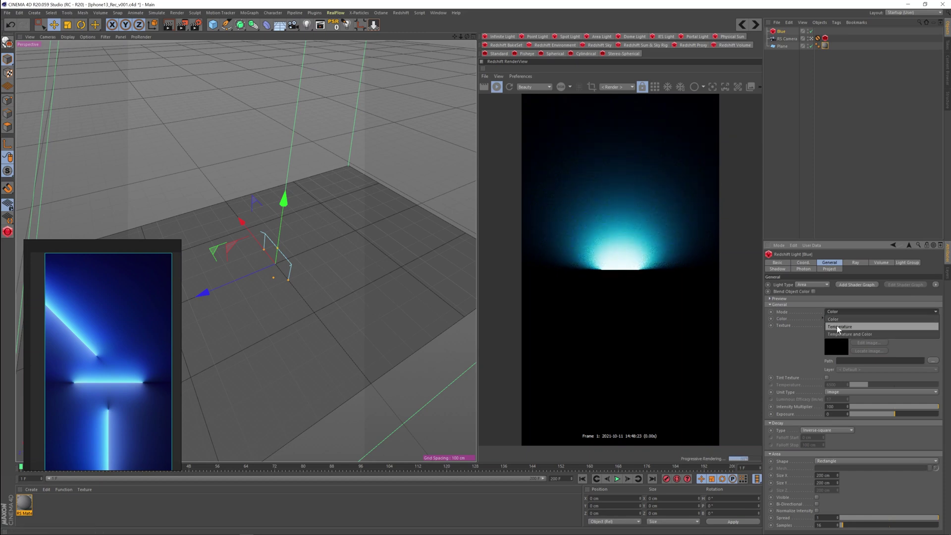
click(839, 327)
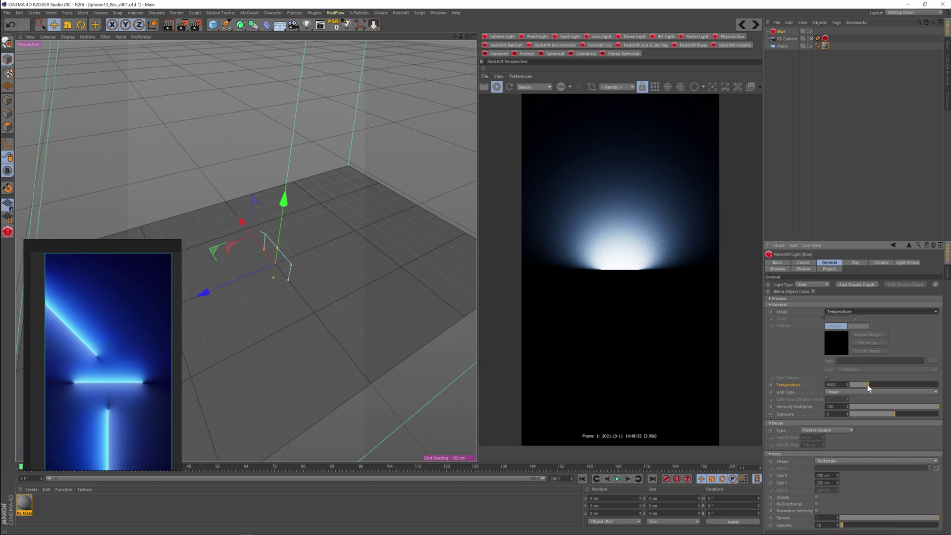
drag(867, 384, 854, 385)
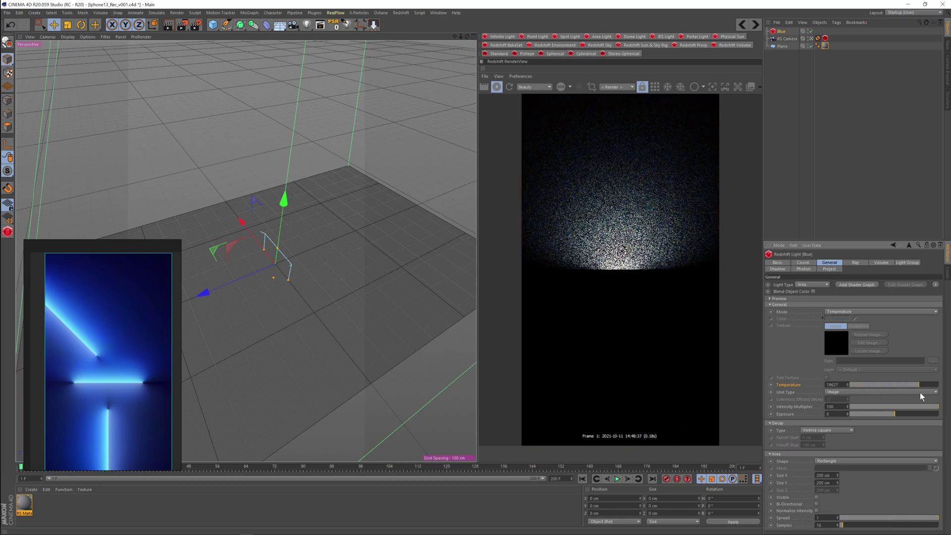
drag(920, 392, 928, 391)
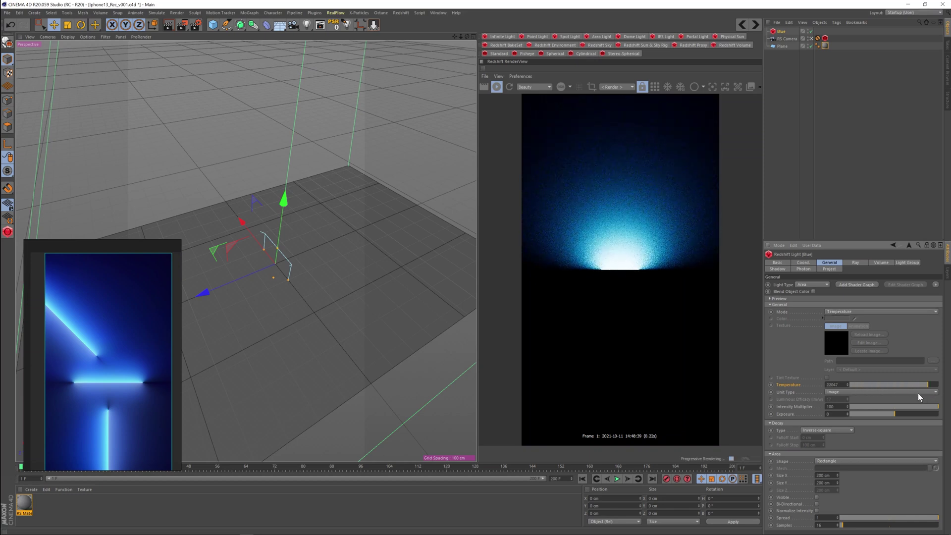
key(ctrl+z)
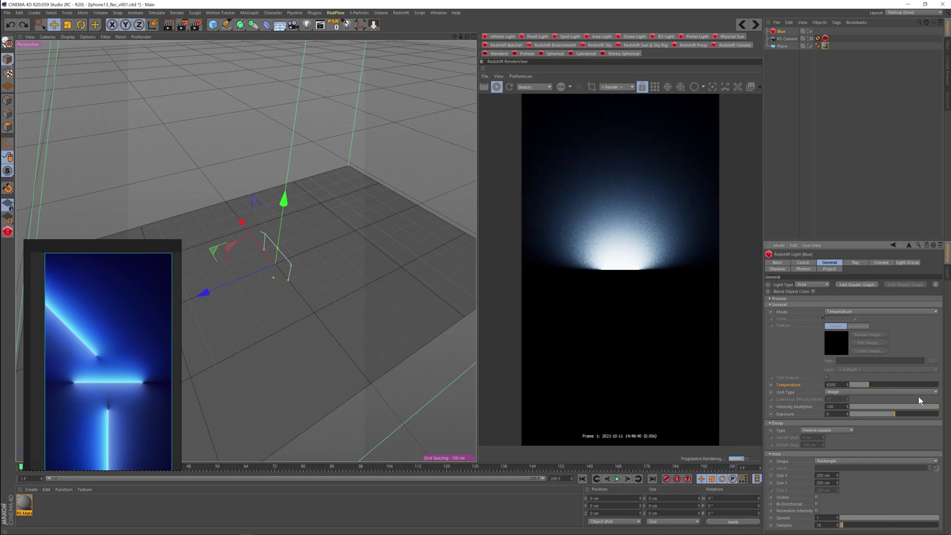
click(121, 366)
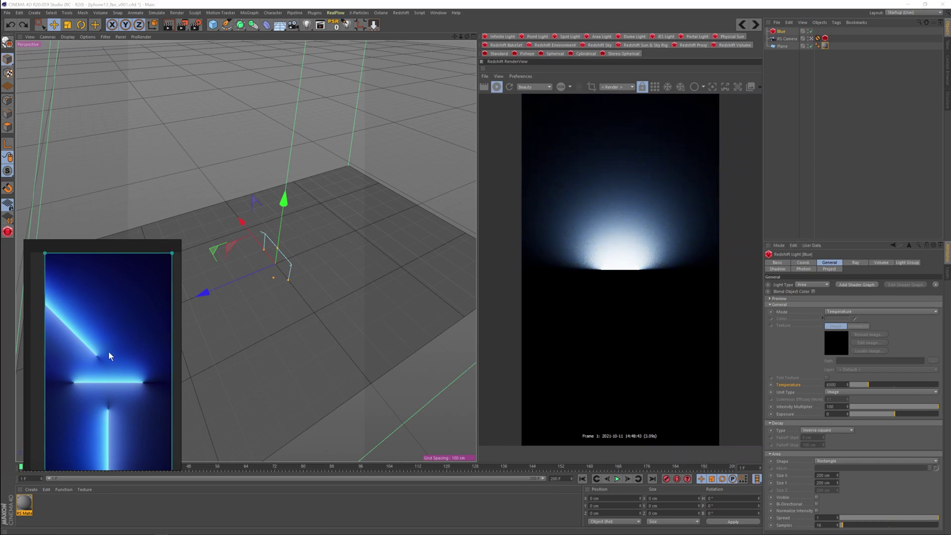
scroll(109, 351, up, 3)
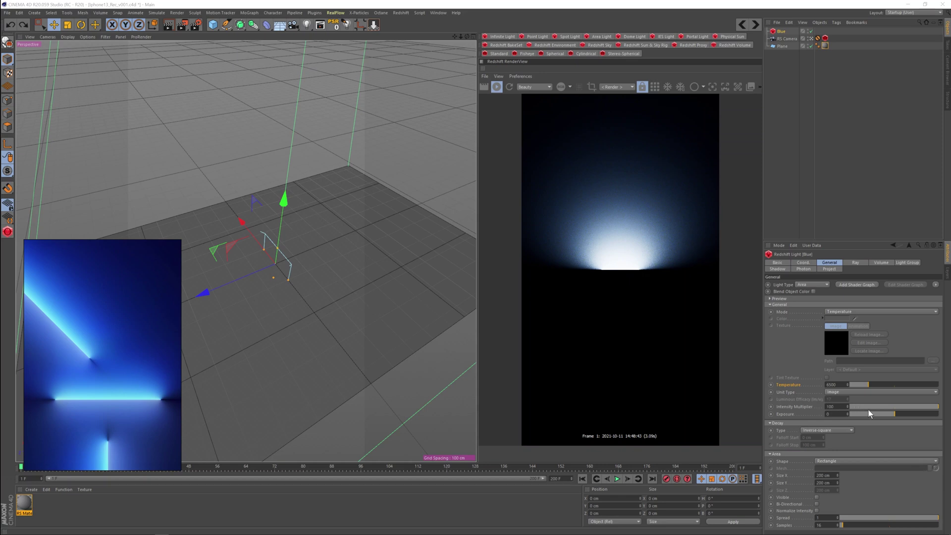
mouse_move(869, 409)
mouse_down()
mouse_move(861, 408)
mouse_move(878, 410)
mouse_up()
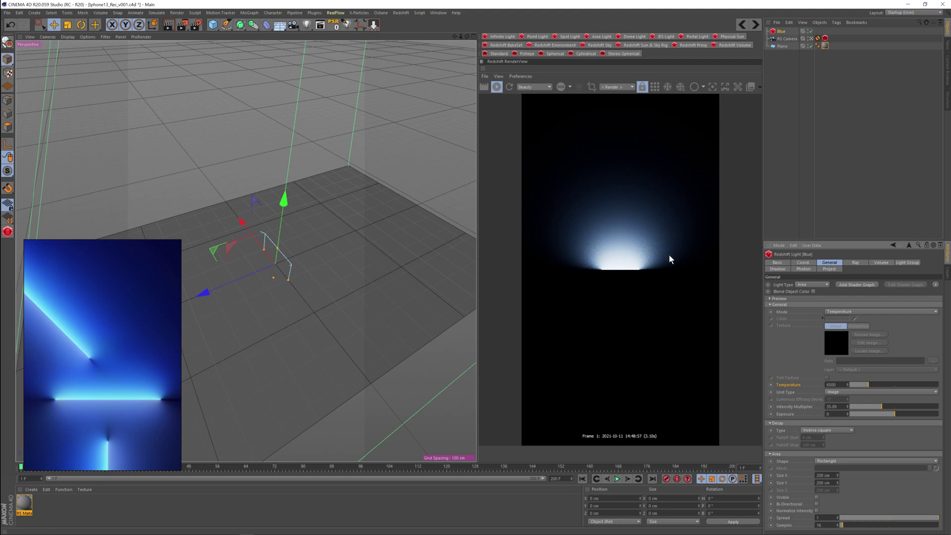
- Change the plane material's back-lighting from a red test colour to a sampled dark blue, and save
click(824, 46)
click(811, 419)
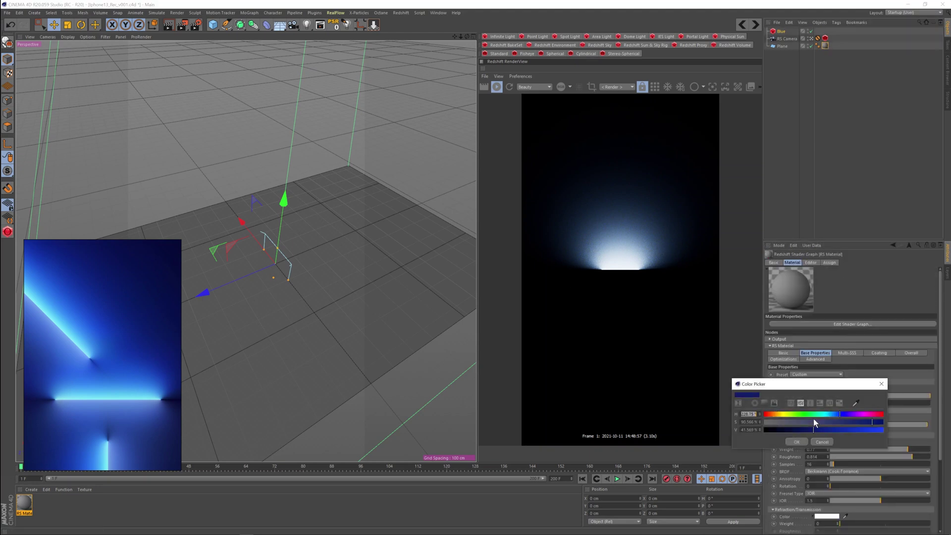
drag(814, 415, 877, 430)
click(798, 440)
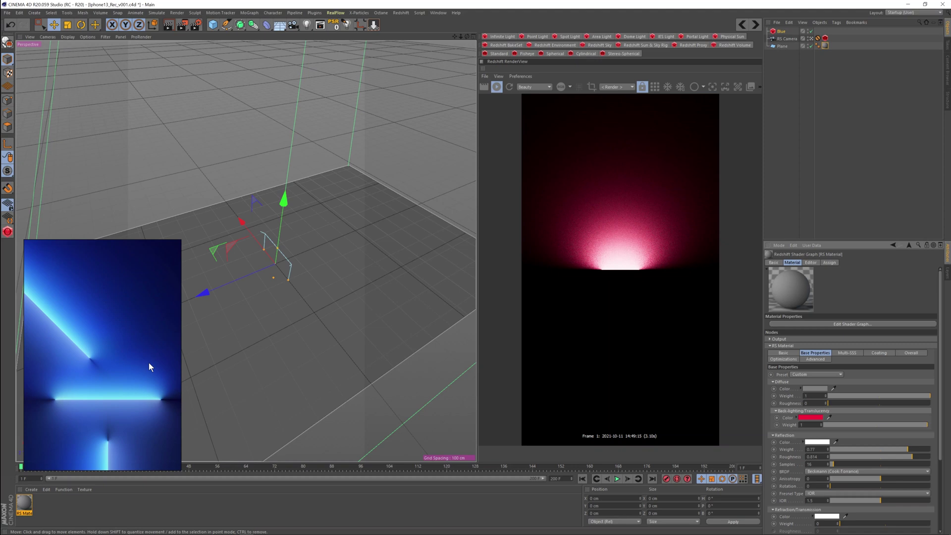
click(829, 417)
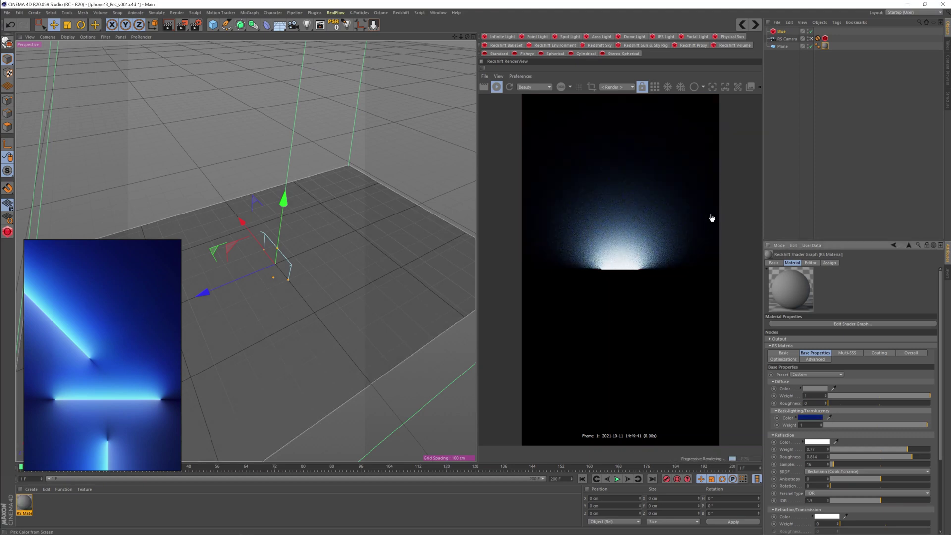
key(ctrl+s)
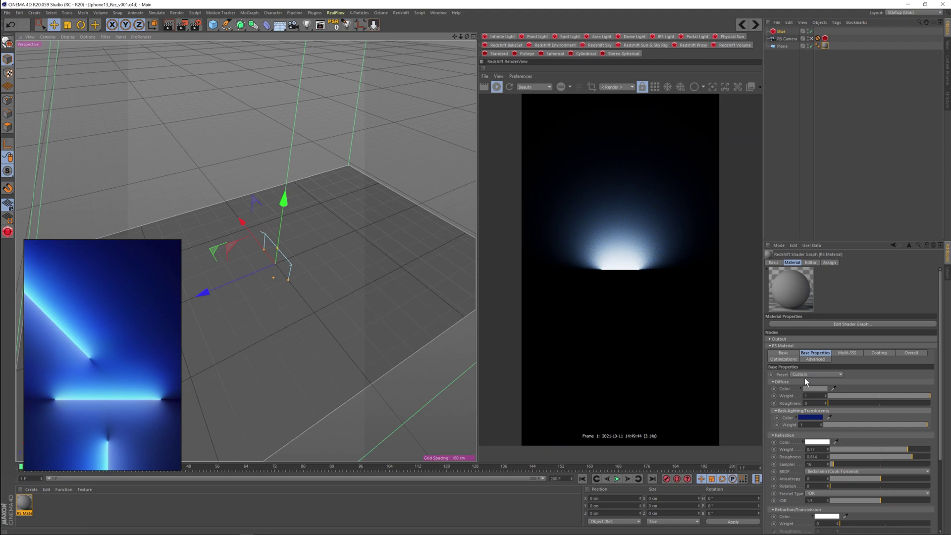
- Switch the Blue light to Temperature and Color mode with a light cyan colour
click(782, 32)
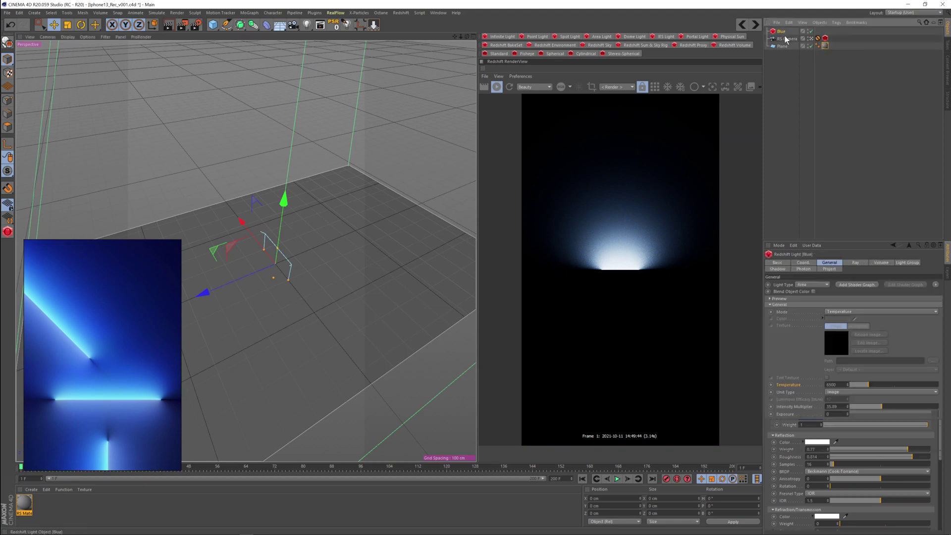
click(837, 311)
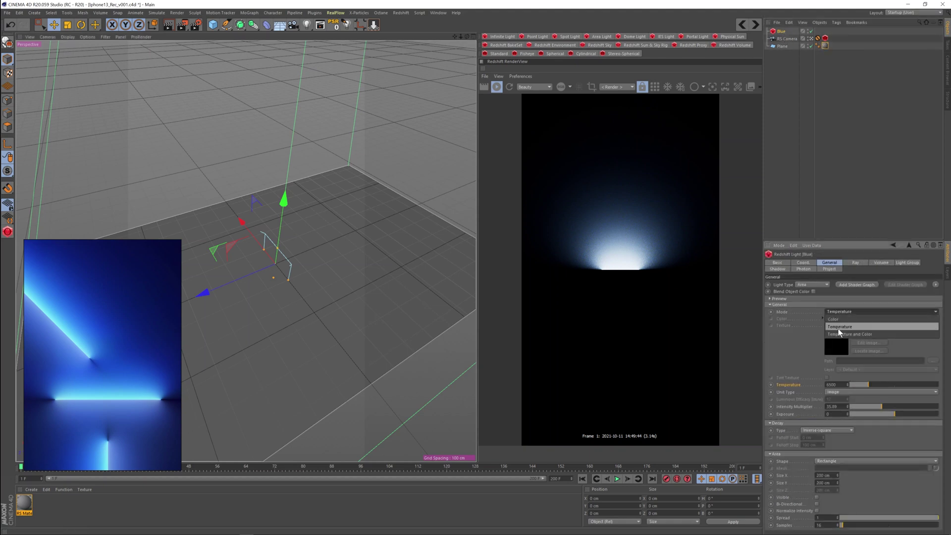
click(847, 335)
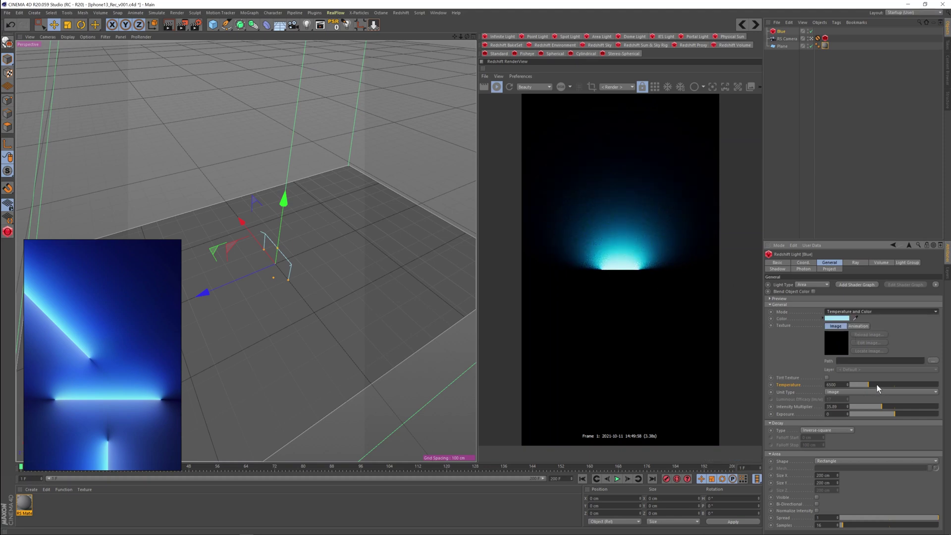
drag(882, 385, 884, 385)
click(836, 318)
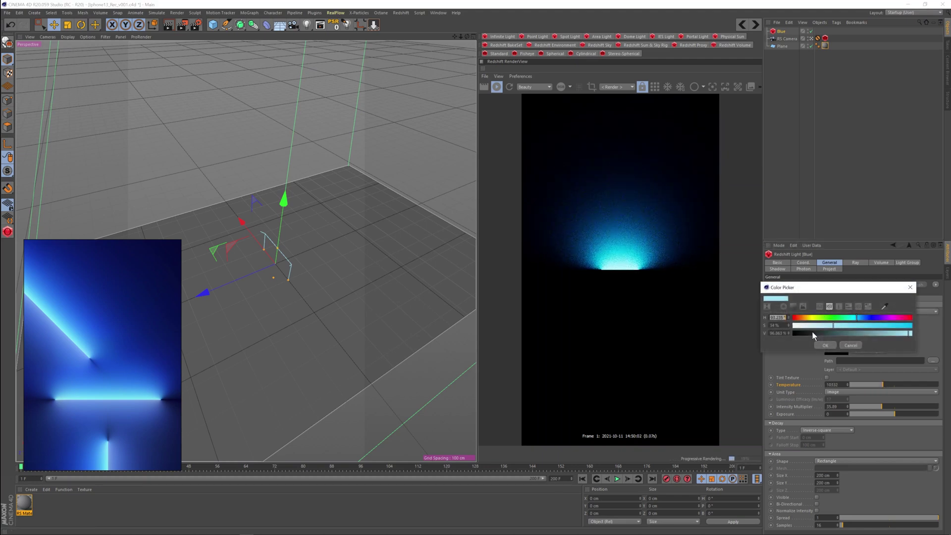
click(826, 346)
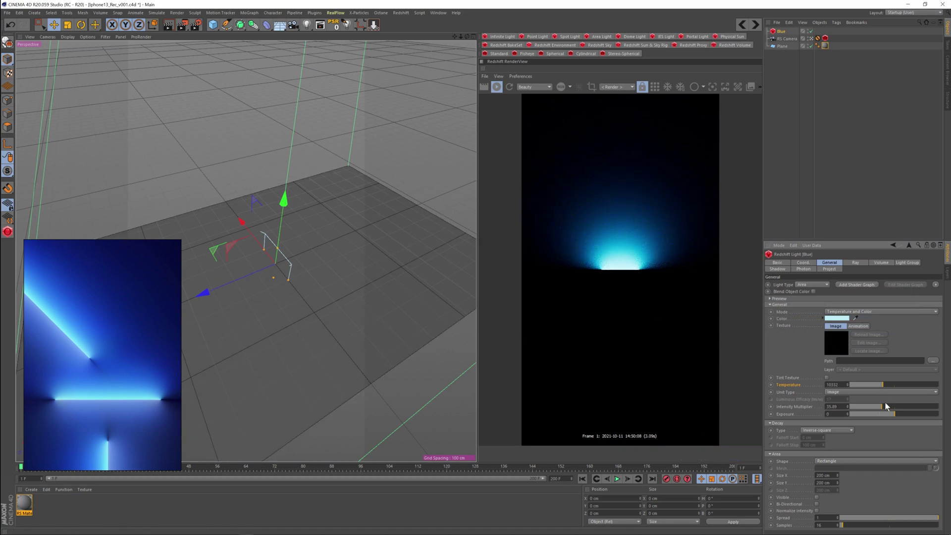
- Raise the light's colour temperature to 12559, confirm the cyan colour, and save the scene
mouse_move(885, 384)
mouse_down()
mouse_move(902, 388)
mouse_move(855, 388)
mouse_move(891, 388)
mouse_up()
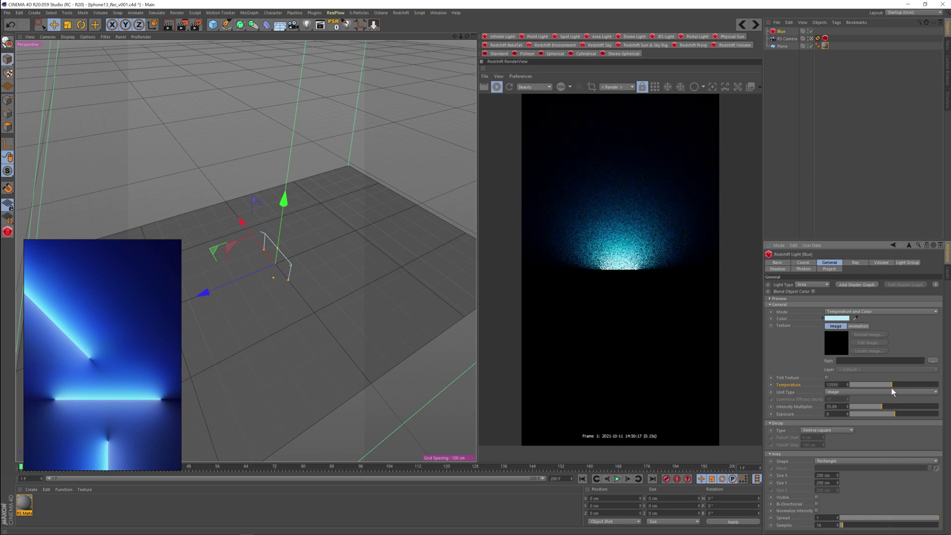
click(841, 319)
click(828, 346)
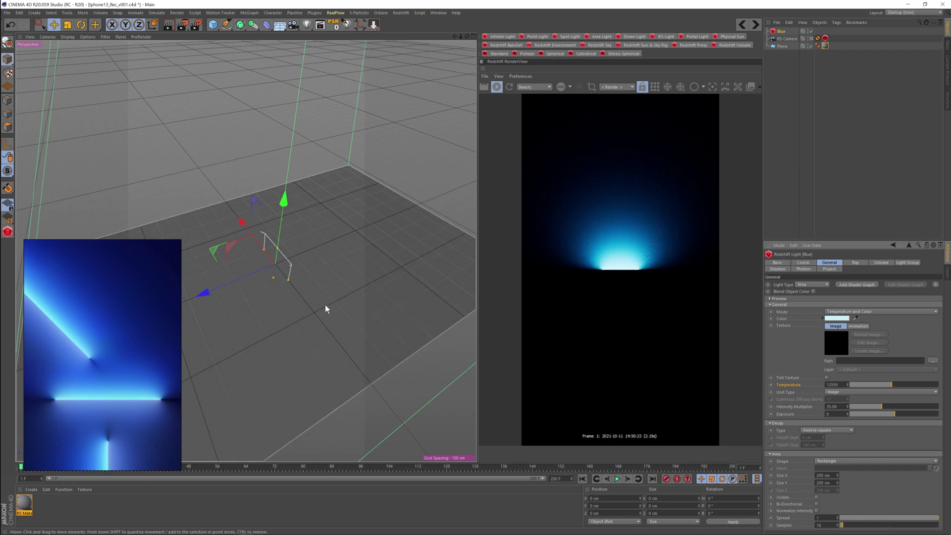
key(ctrl+s)
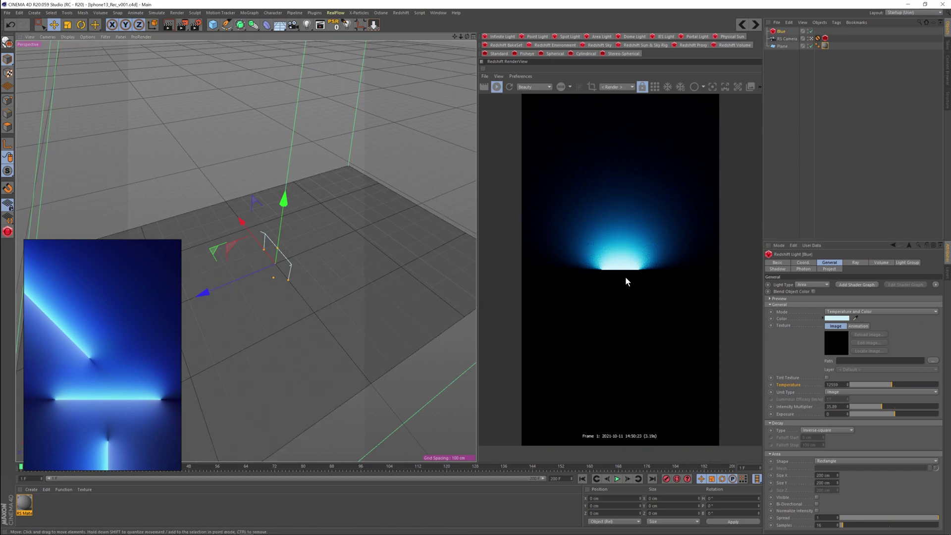
scroll(722, 197, up, 3)
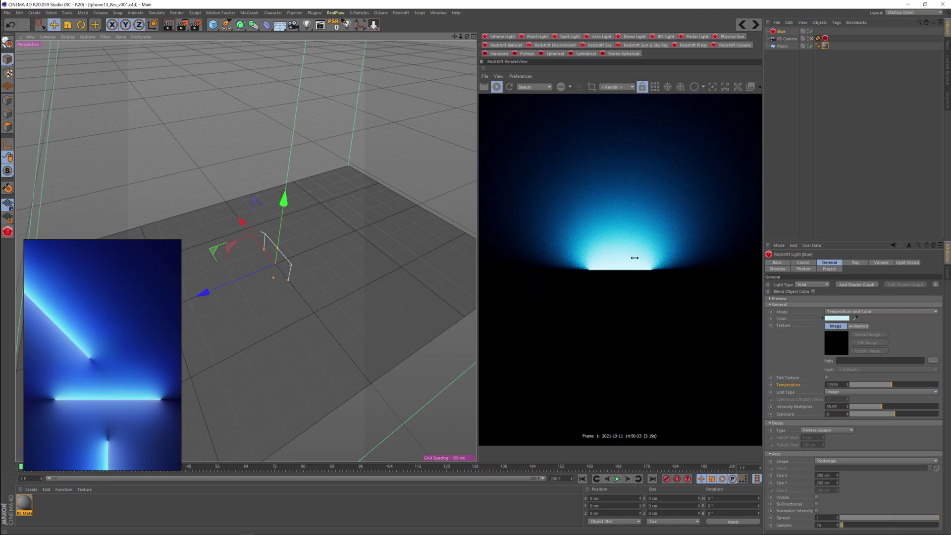
- Cycle the light mode back to Temperature and Color, enable bucket rendering, and show the plane's texture tag
scroll(609, 264, down, 1)
click(844, 312)
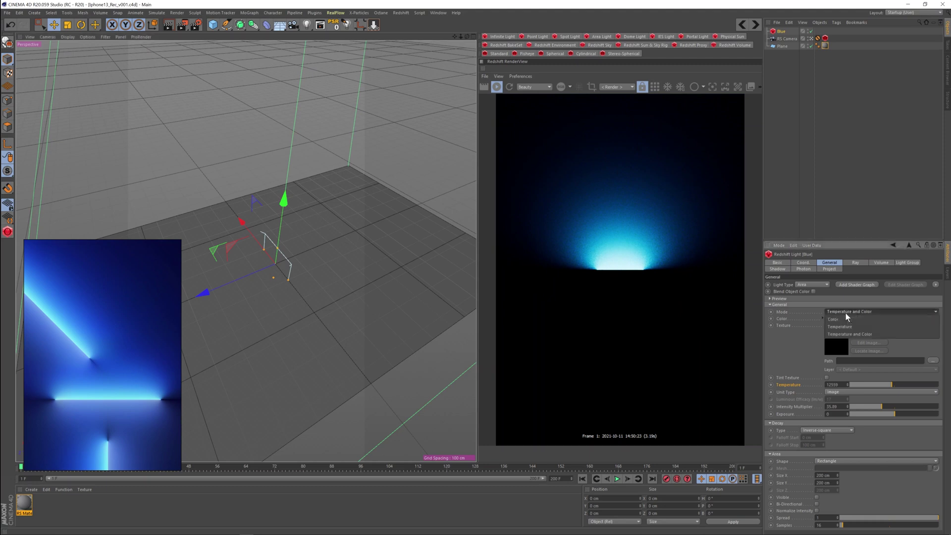
click(848, 320)
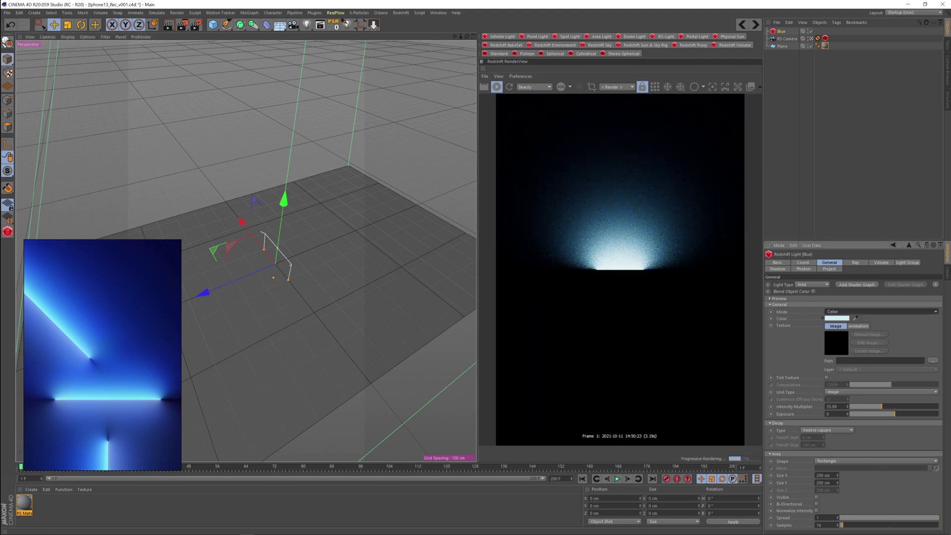
click(841, 312)
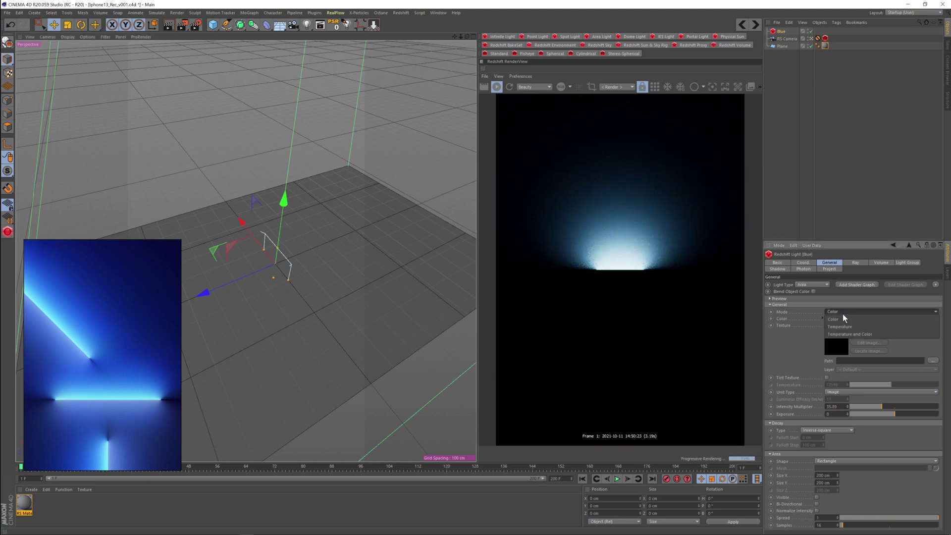
click(848, 335)
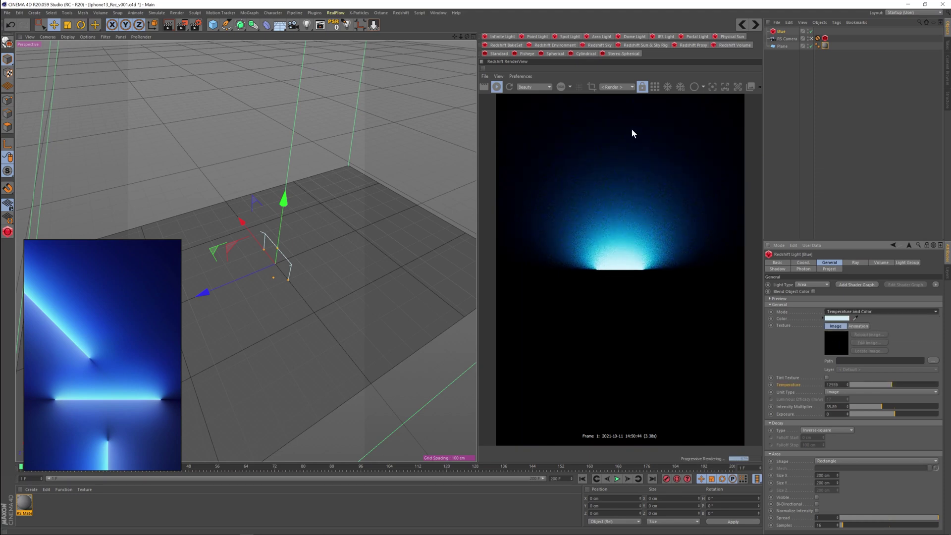
click(655, 86)
click(824, 46)
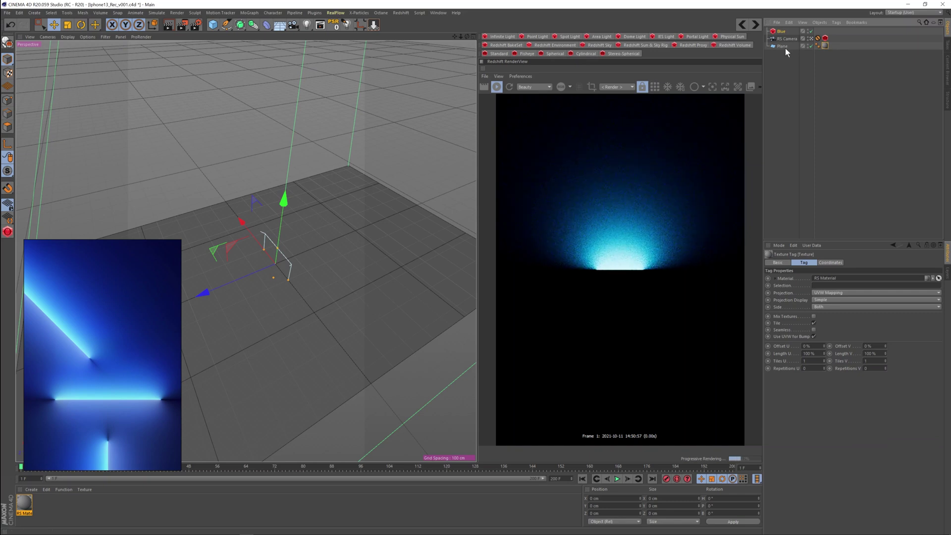
- Set the plane material's back-lighting colour to dark blue and turn on bucket rendering in the RenderView
click(788, 46)
double_click(825, 45)
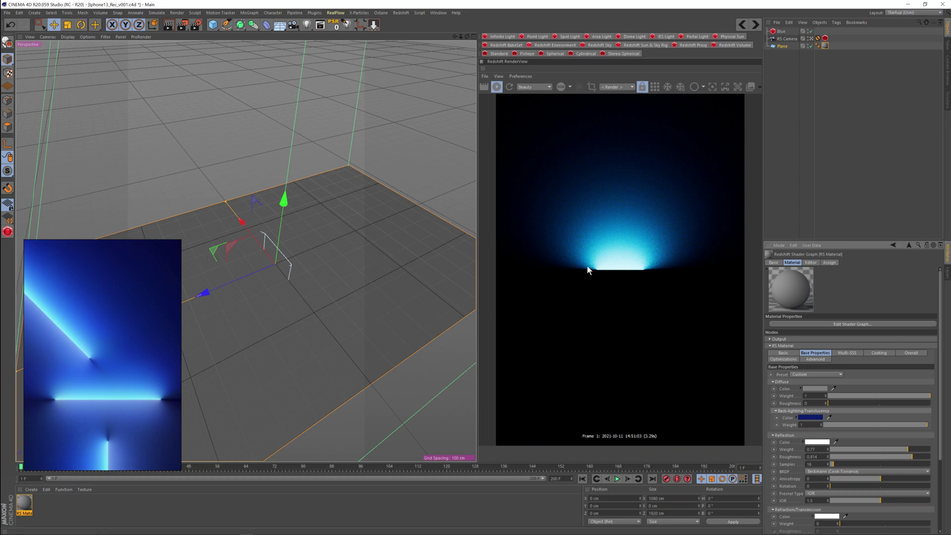
click(811, 418)
click(849, 416)
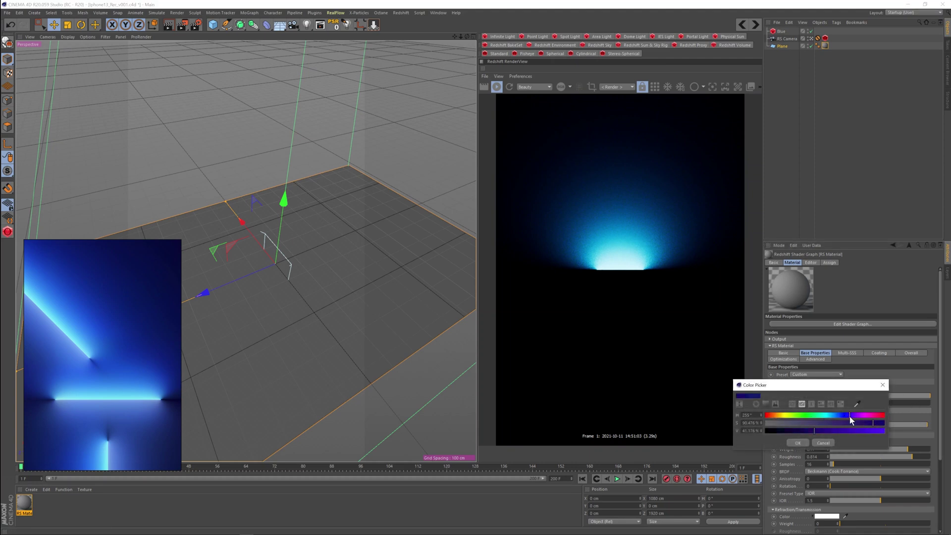
click(823, 430)
click(799, 443)
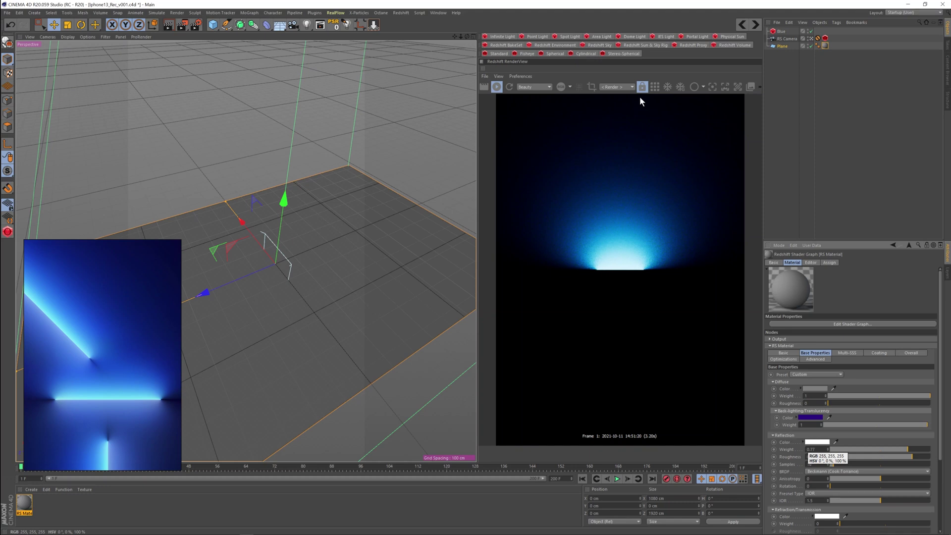
click(655, 88)
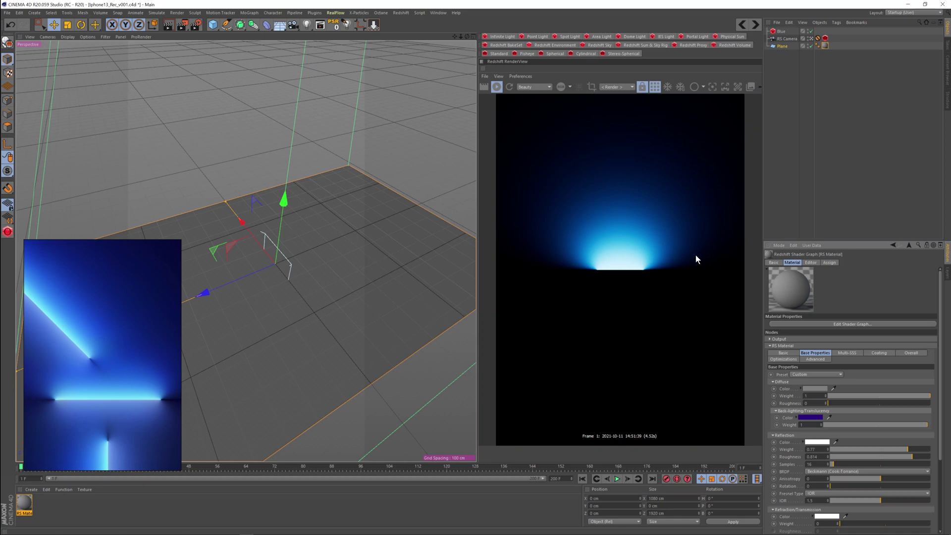
- Duplicate the Blue area light and name the copy Purple
click(497, 87)
click(782, 32)
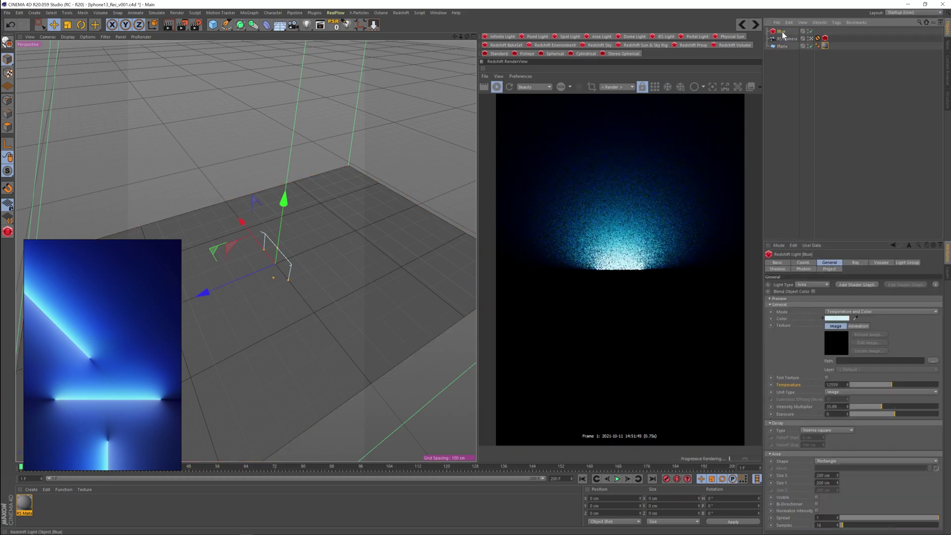
ctrl+drag(782, 35, 783, 40)
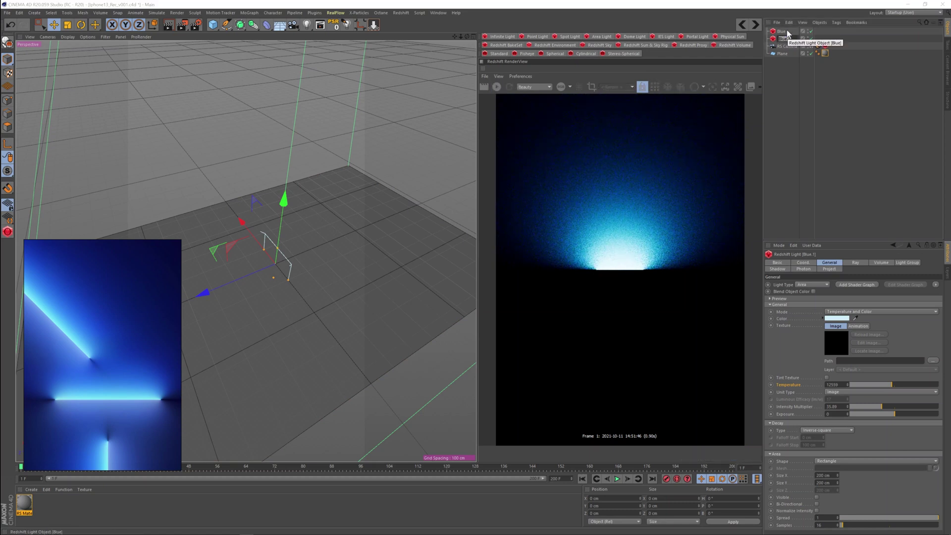
text(Purple)
key(Return)
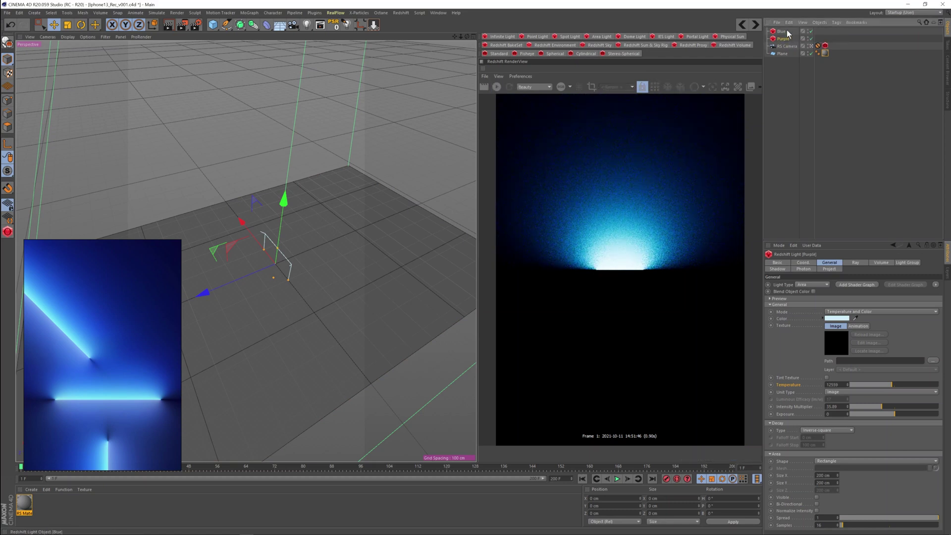
- Rotate the Purple light to a 180° heading and refresh the preview render
key(r)
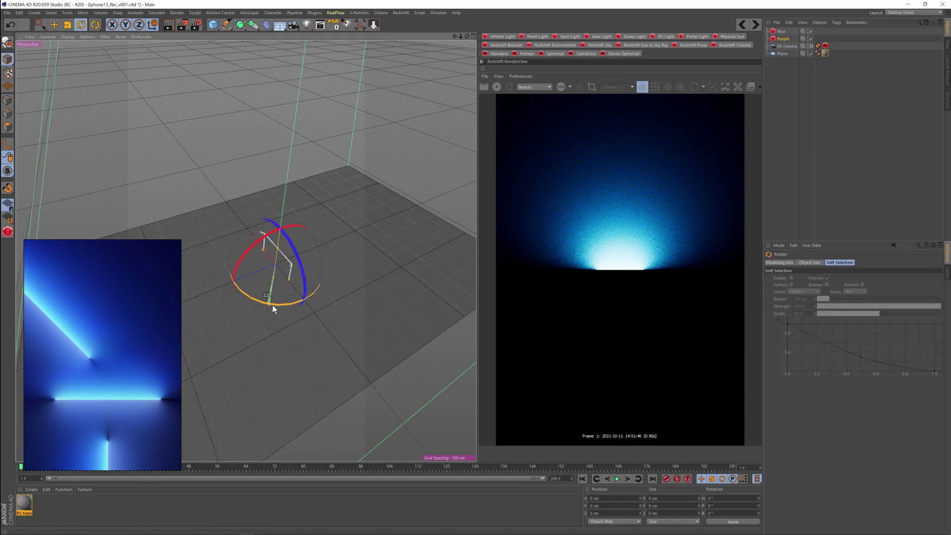
drag(273, 305, 291, 226)
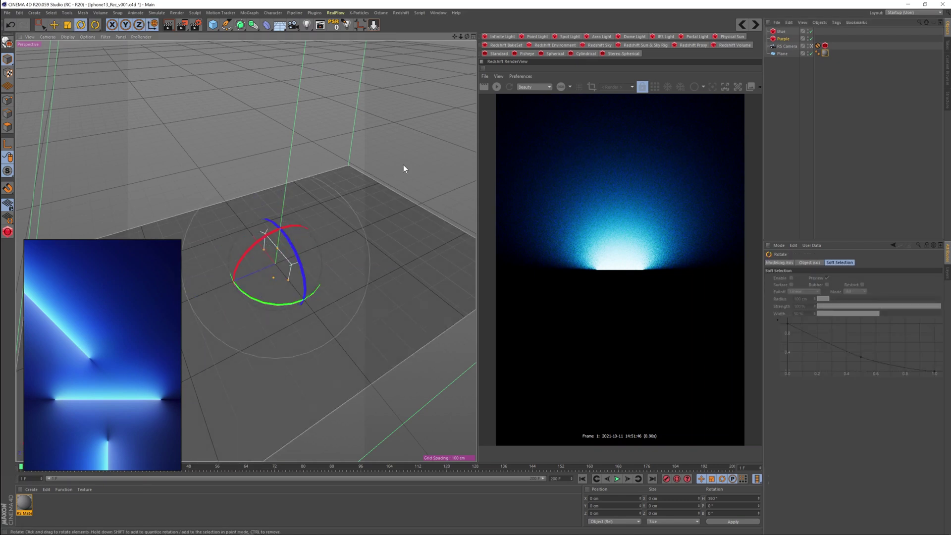
click(497, 87)
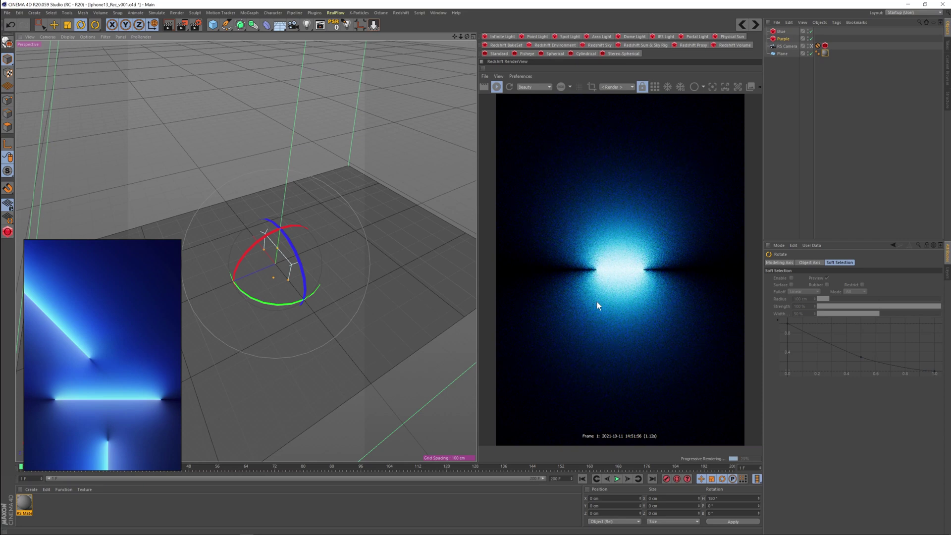
click(792, 38)
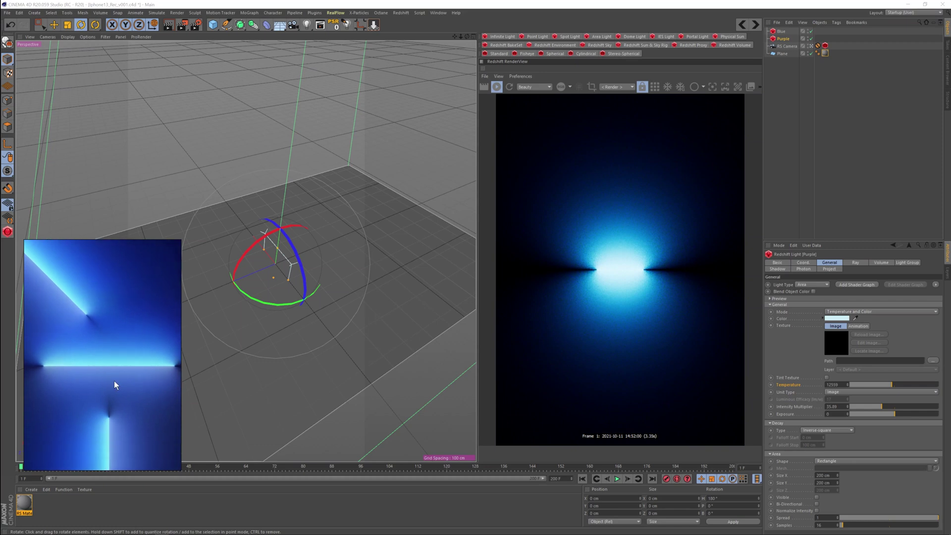
- Sample the wallpaper's blue as the Purple light's colour and lower its colour temperature
click(855, 318)
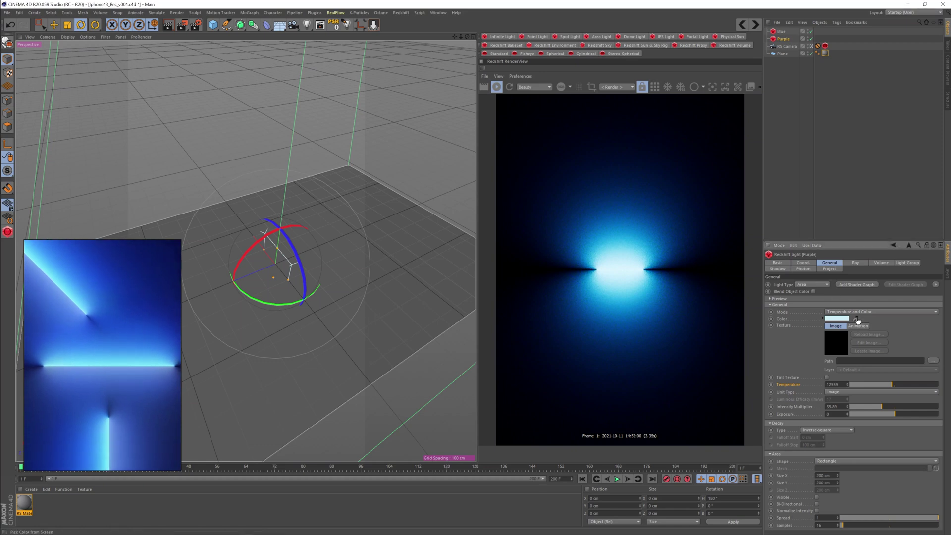
click(139, 374)
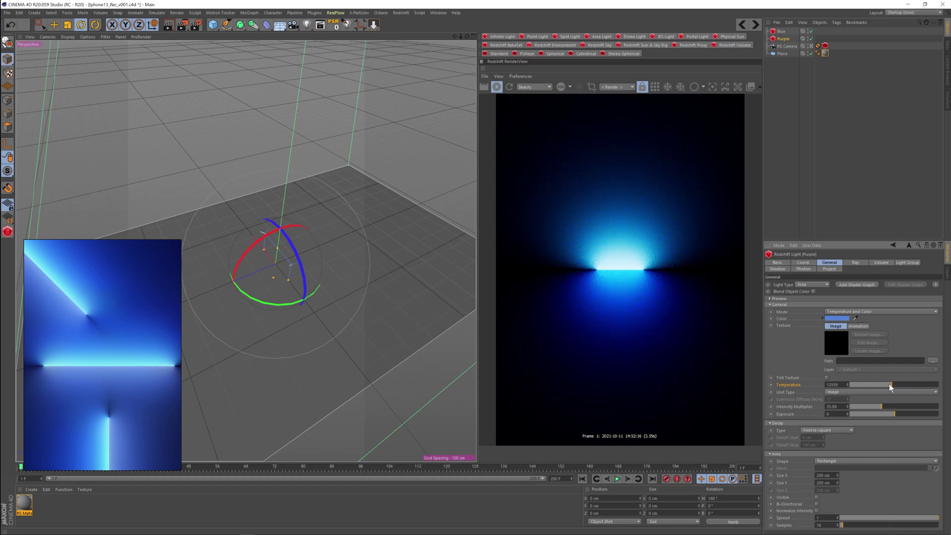
drag(890, 385, 869, 384)
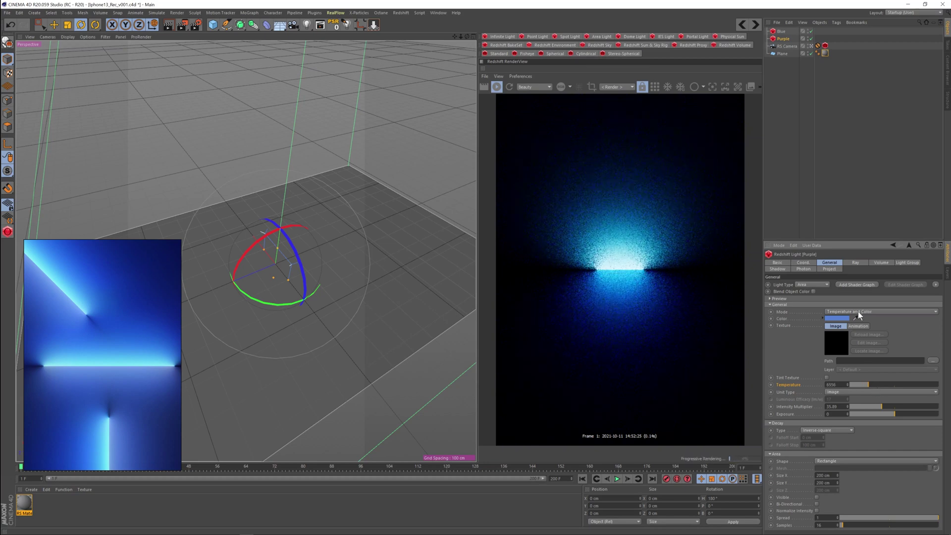
- Shift the Purple light's colour to light purple and save the scene
click(840, 318)
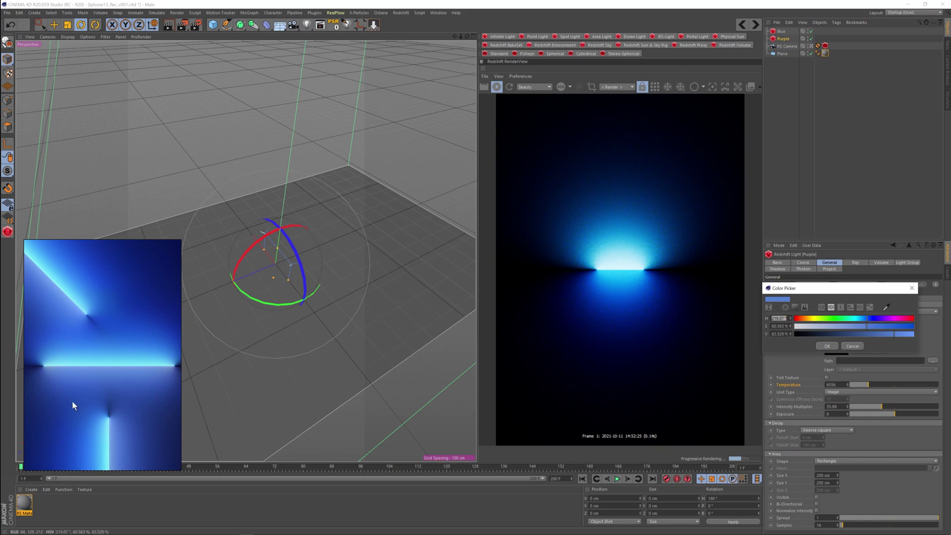
drag(878, 318, 826, 332)
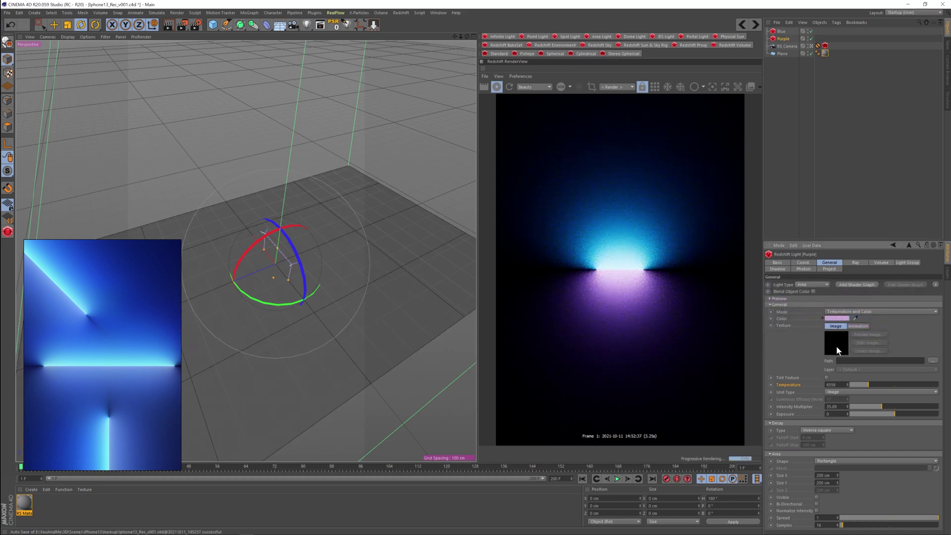
key(ctrl+s)
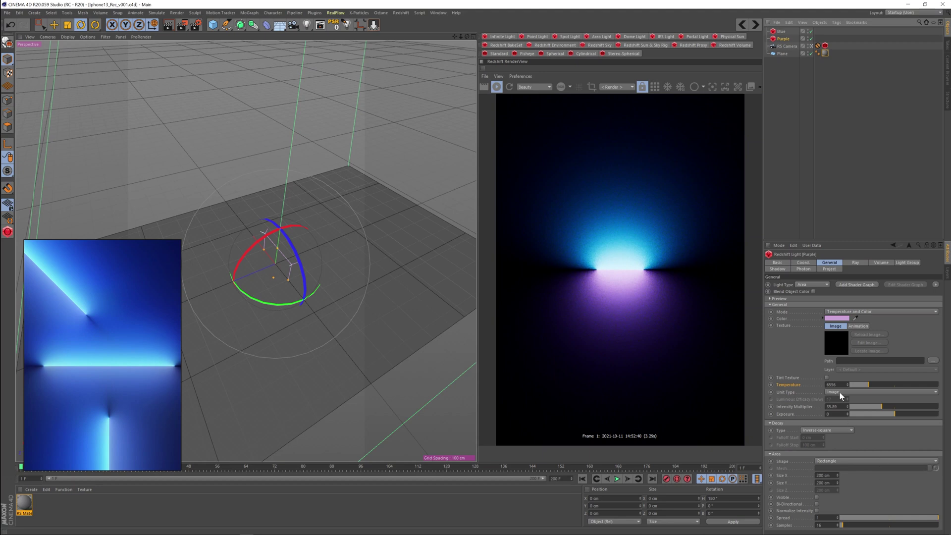
- Confirm the lilac colour, raise the colour temperature for a whiter glow, and refresh the render
click(842, 318)
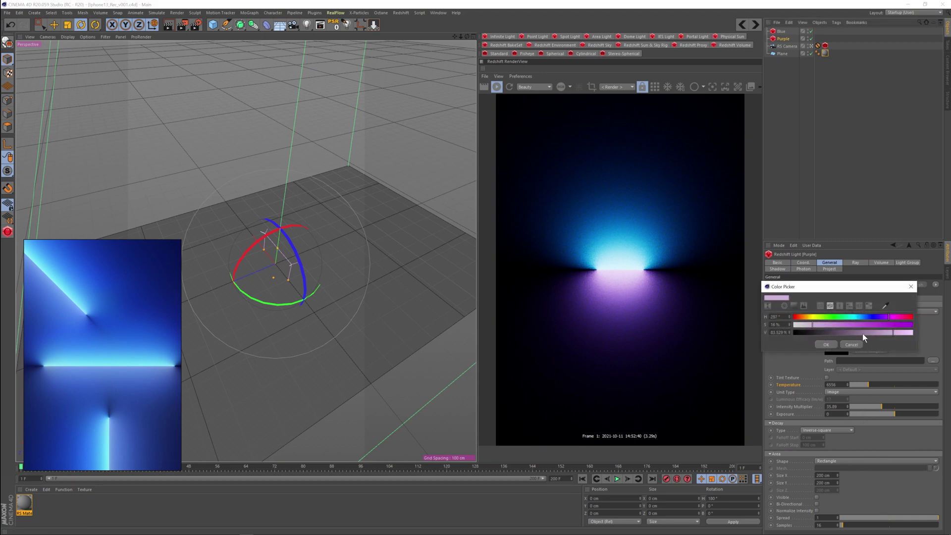
click(825, 345)
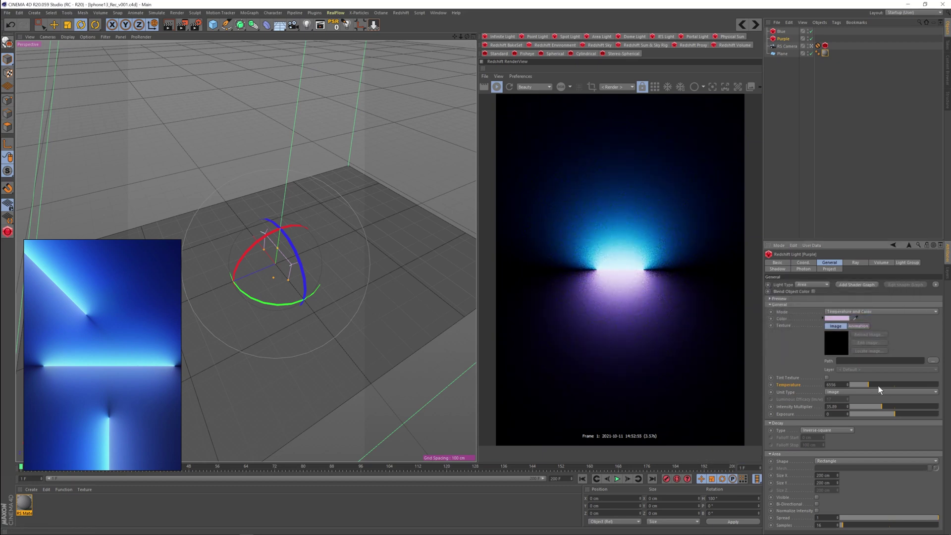
mouse_move(878, 386)
mouse_down()
mouse_move(906, 386)
mouse_move(894, 383)
mouse_up()
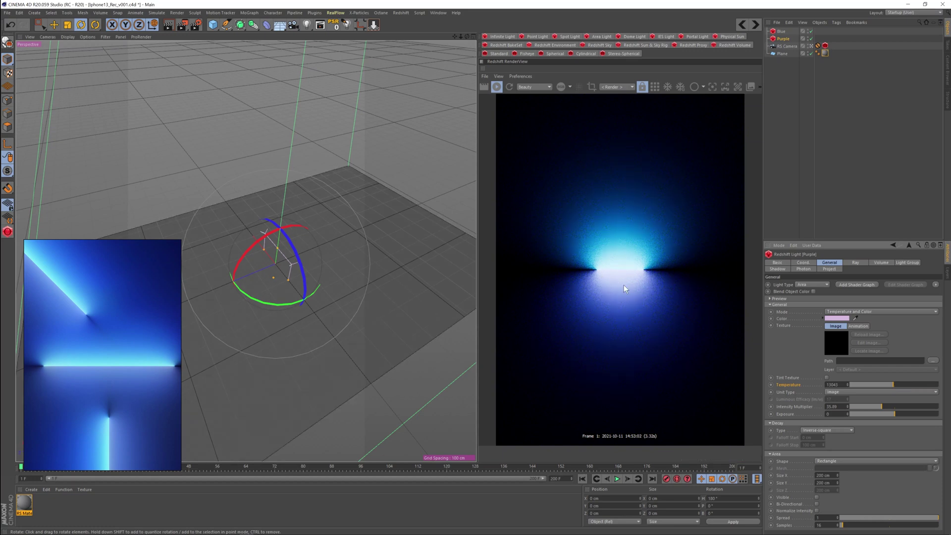
click(655, 86)
alt+drag(272, 275, 312, 233)
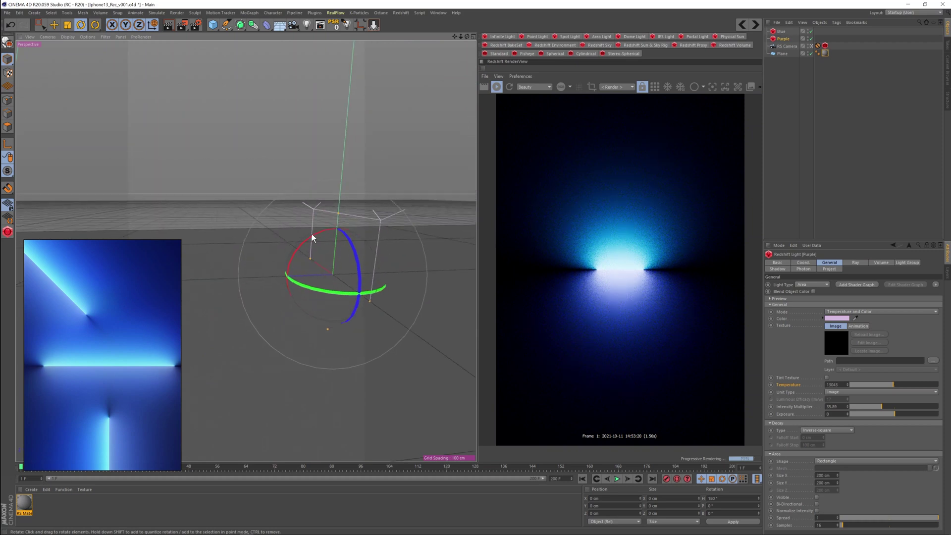
- Resize both Blue and Purple lights to about 390 cm wide by 90 cm tall
ctrl+click(781, 31)
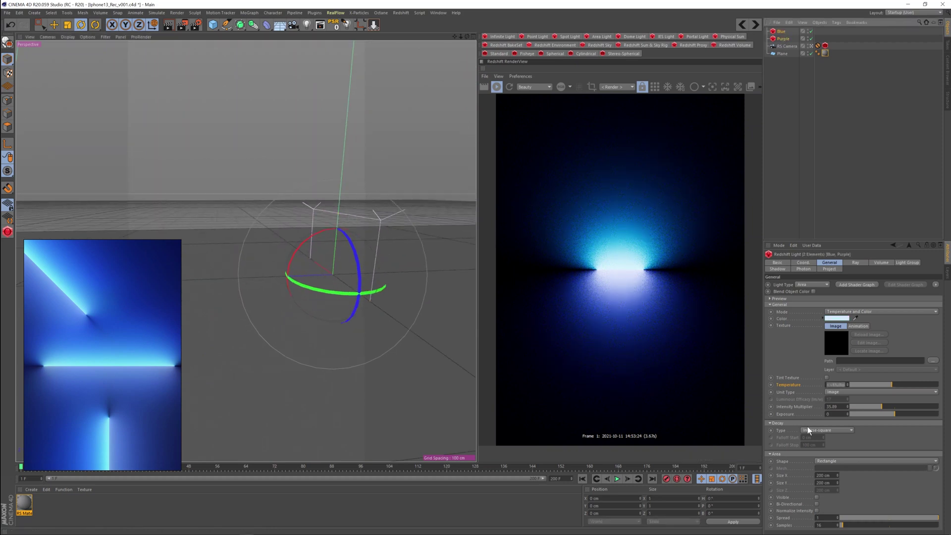
drag(838, 483, 841, 523)
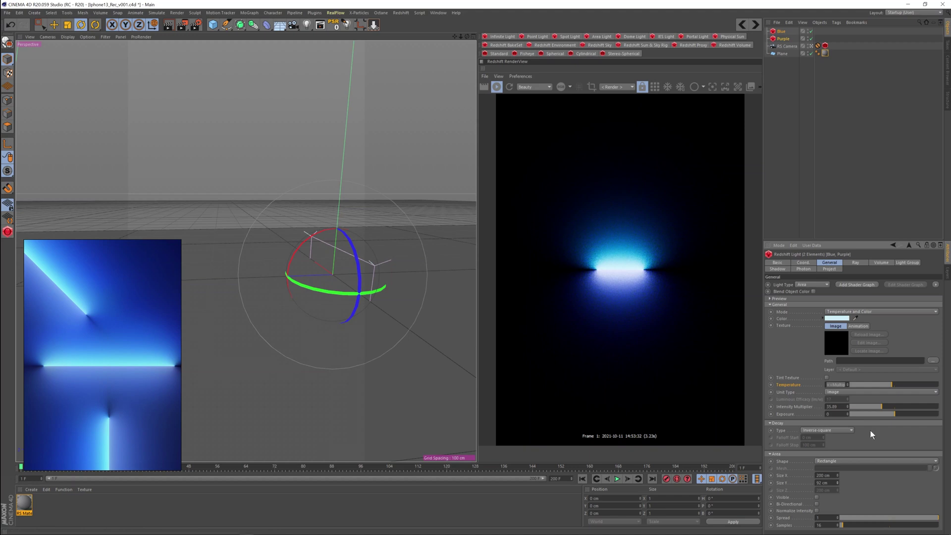
drag(837, 475, 849, 400)
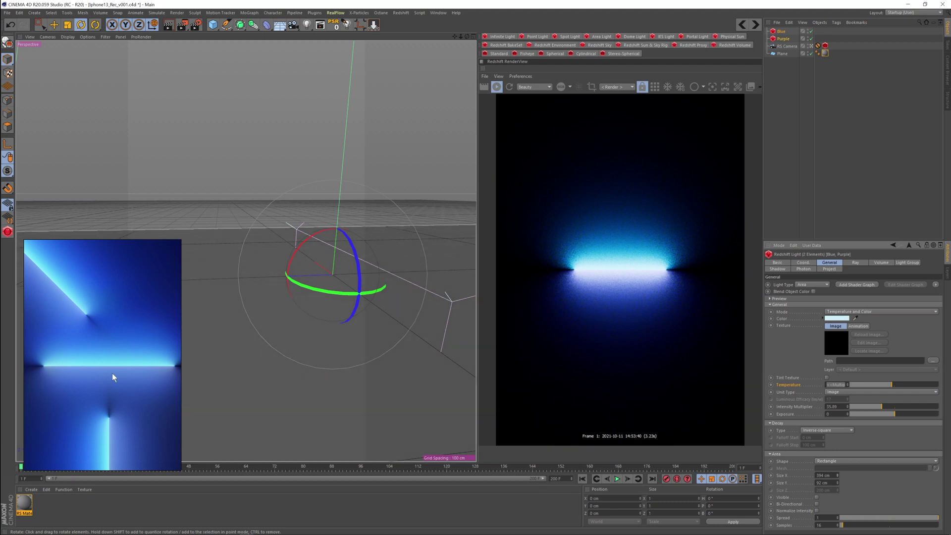
click(787, 39)
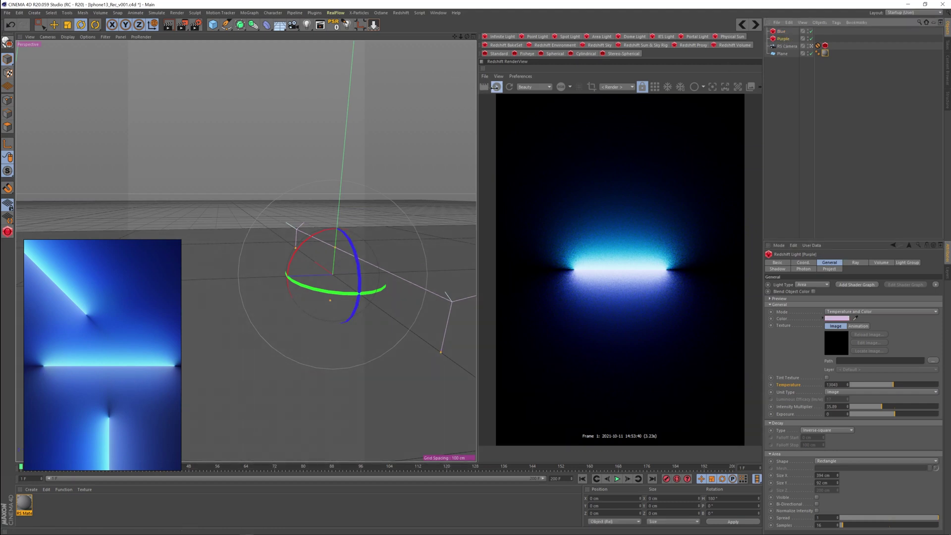
alt+drag(395, 186, 340, 287)
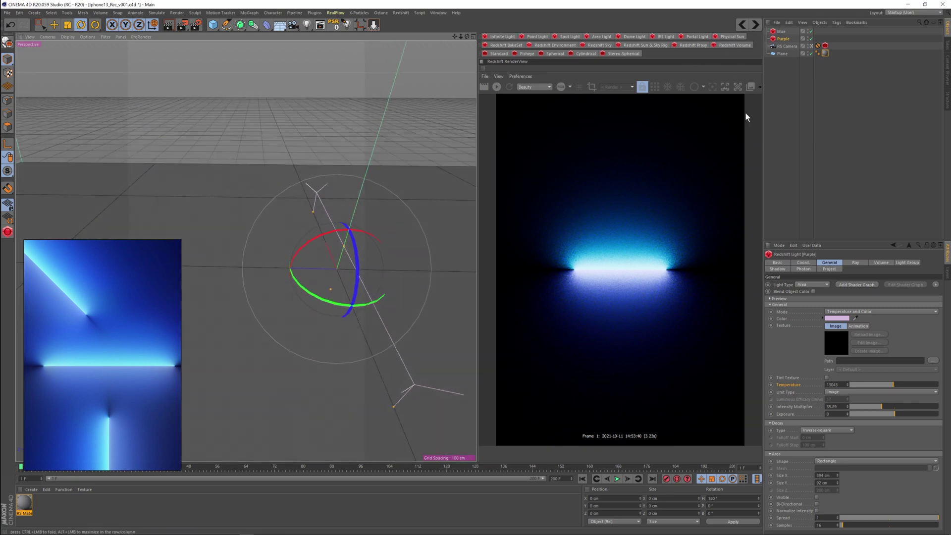
- Show perspective and top views side by side and set the Purple light's Z position to -0.05 cm
middle_click(385, 308)
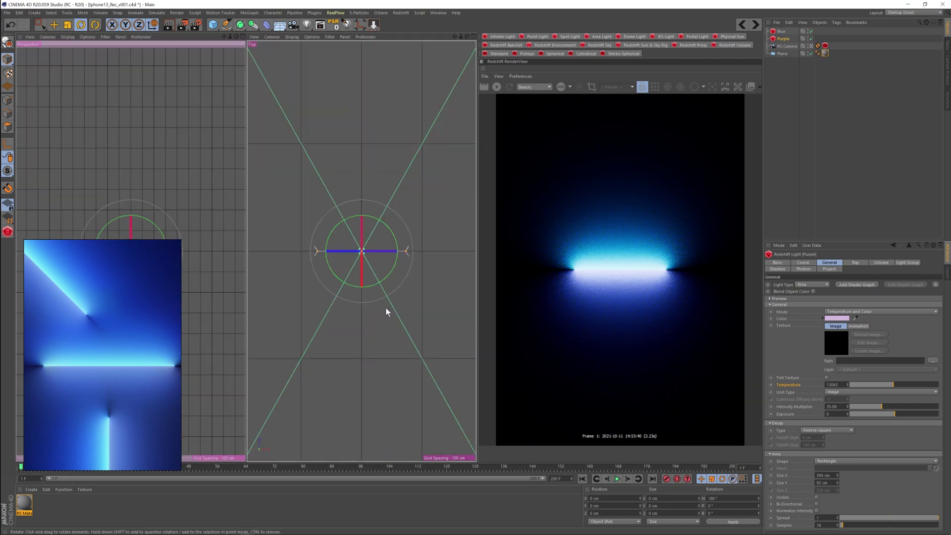
mouse_move(370, 280)
alt+middle_down()
mouse_move(381, 271)
mouse_move(382, 291)
alt+middle_up()
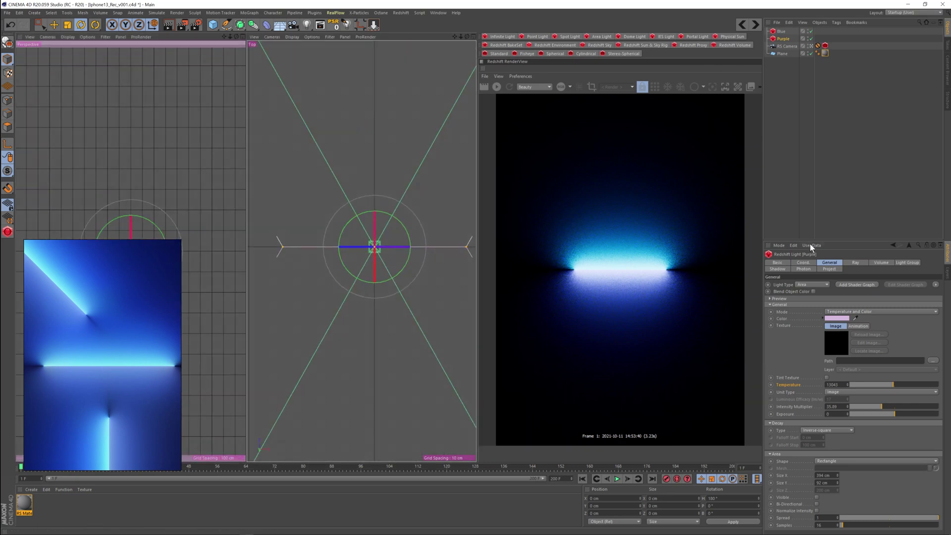
key(e)
drag(373, 264, 373, 260)
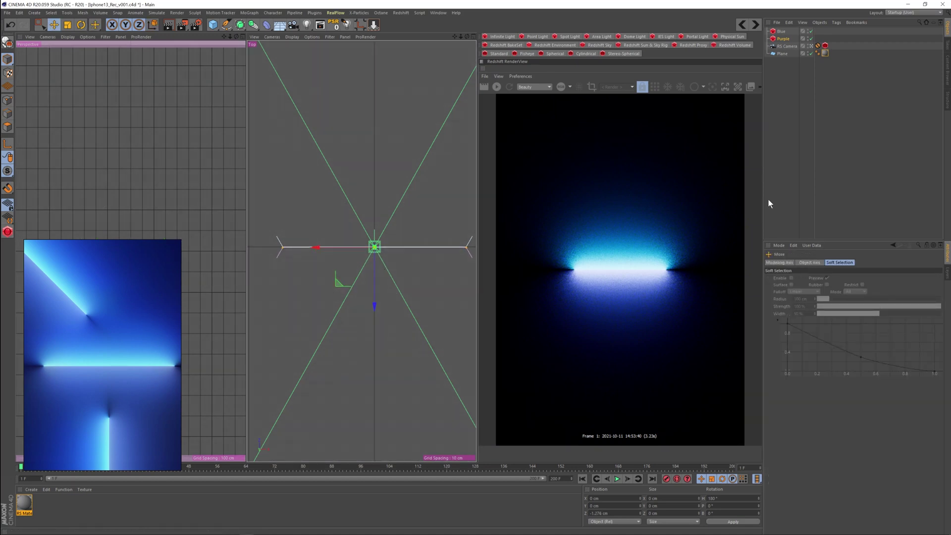
click(783, 39)
click(803, 263)
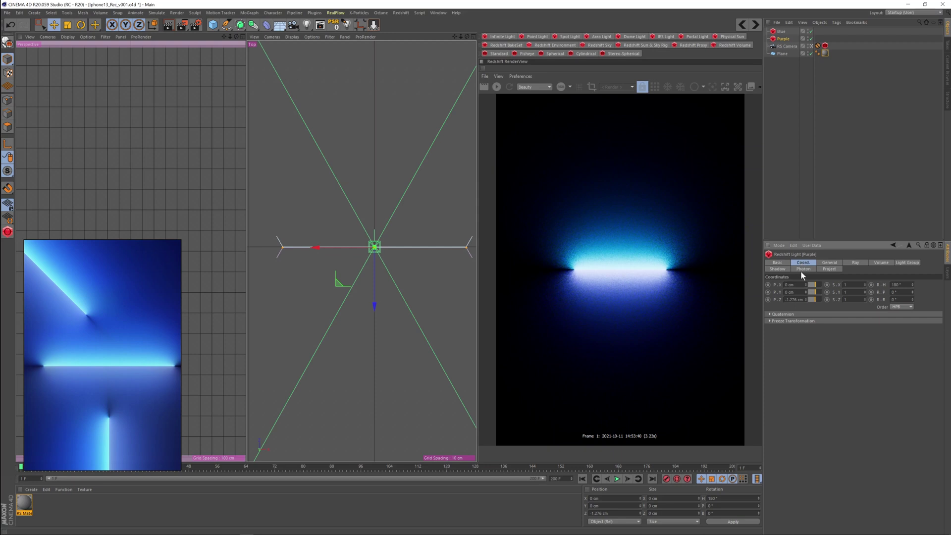
click(794, 299)
key(BackSpace)
text(-0.05)
key(Return)
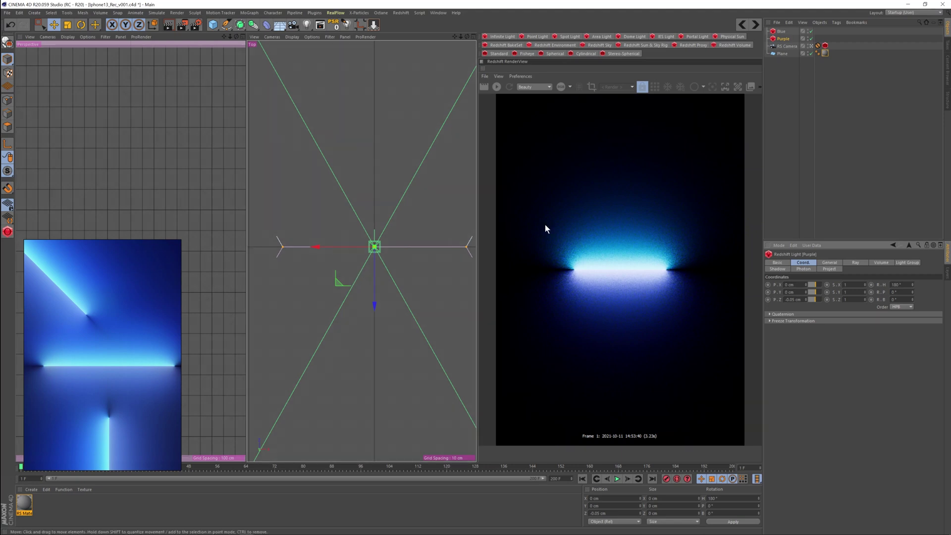
- Set Blue's Z position to 0.5 cm and Purple's to -0.5 cm, and start the IPR preview
click(781, 32)
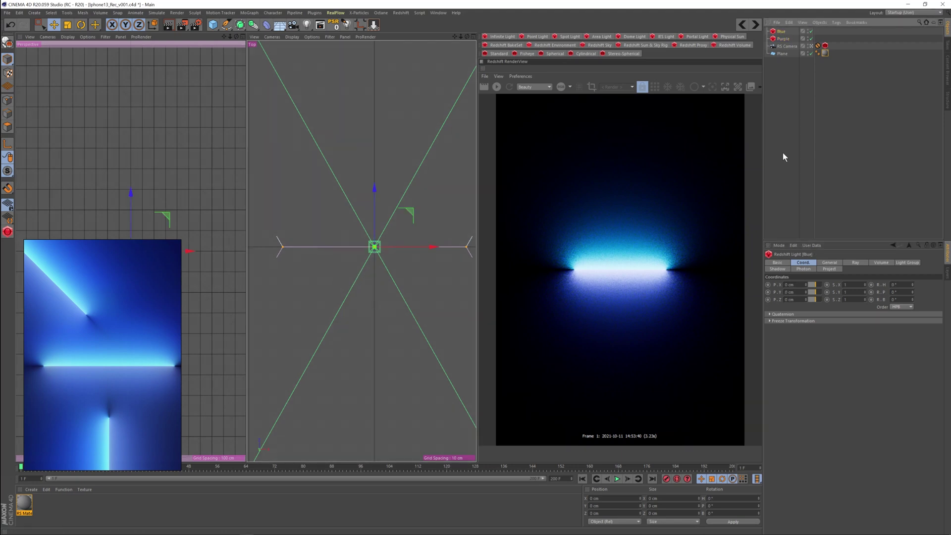
click(791, 300)
key(BackSpace)
text(.05)
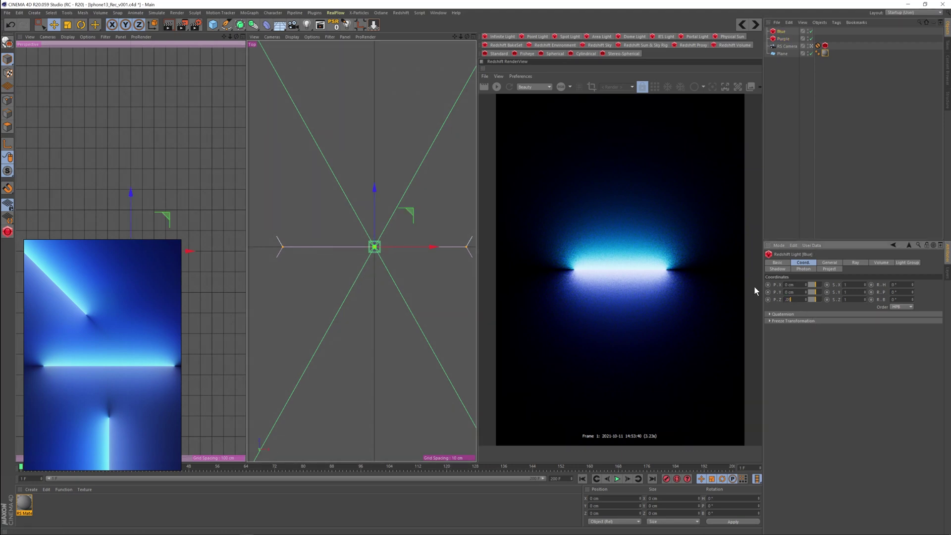
key(Return)
click(497, 87)
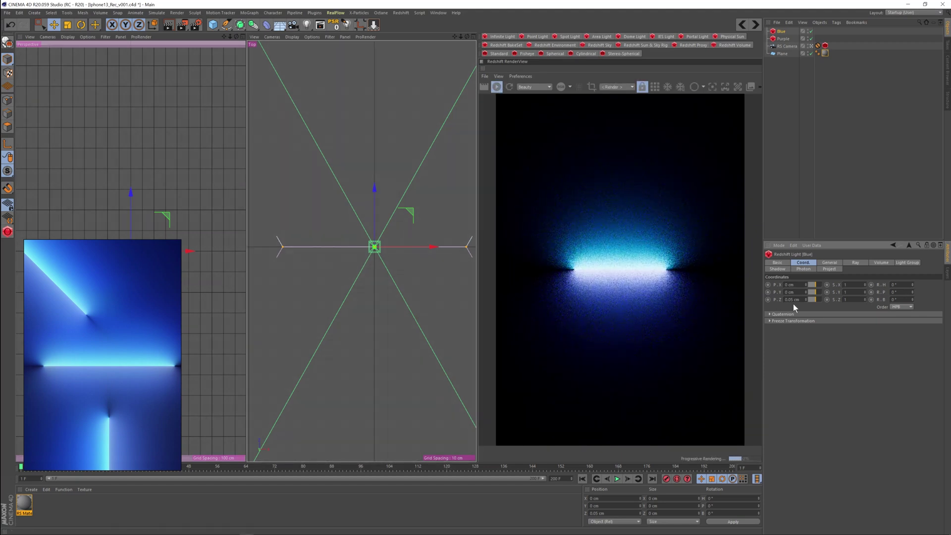
text(0.5)
key(Return)
click(783, 38)
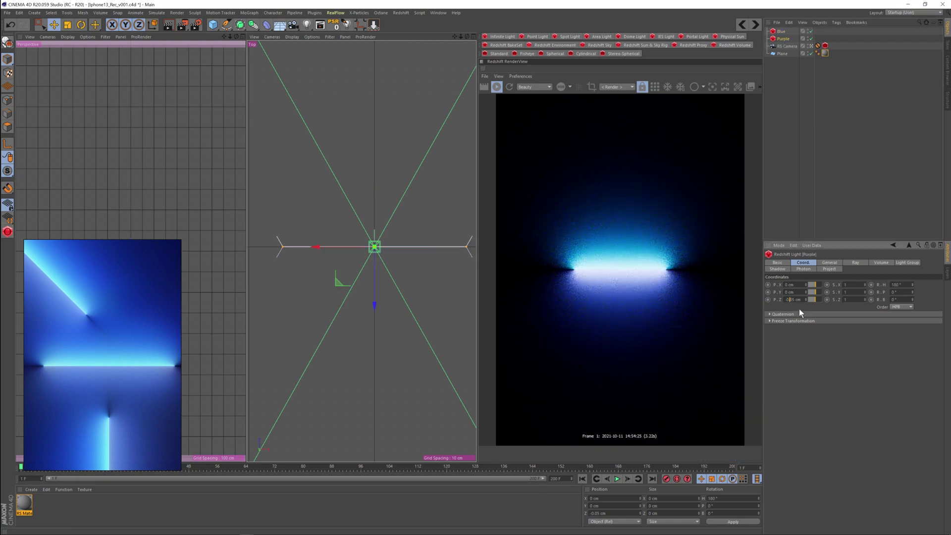
key(Return)
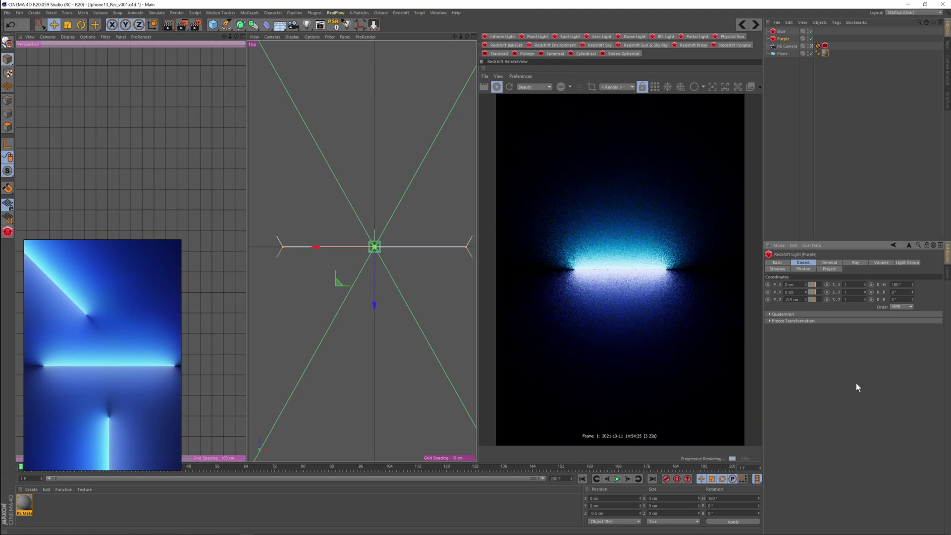
click(655, 87)
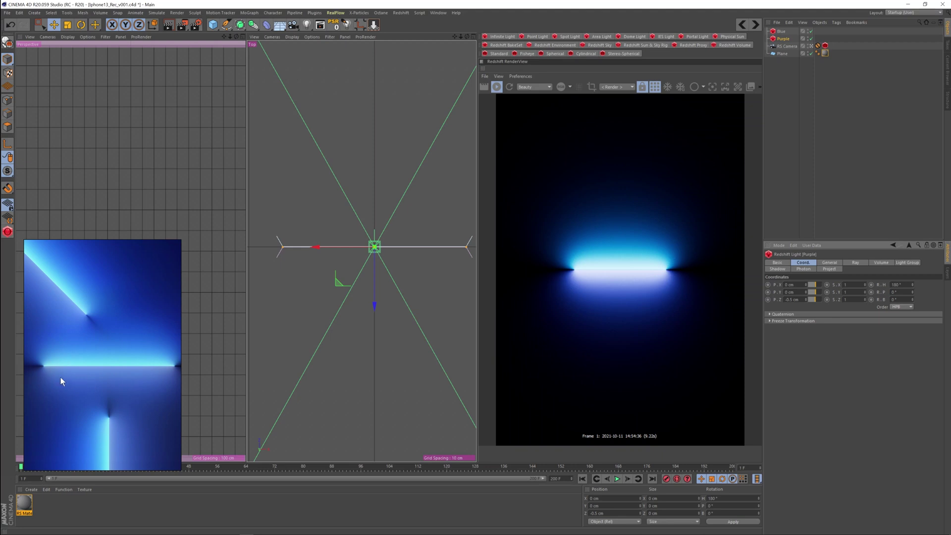
- Turn off the render grid and lower the Purple light's intensity multiplier to 25.1
click(655, 87)
click(837, 263)
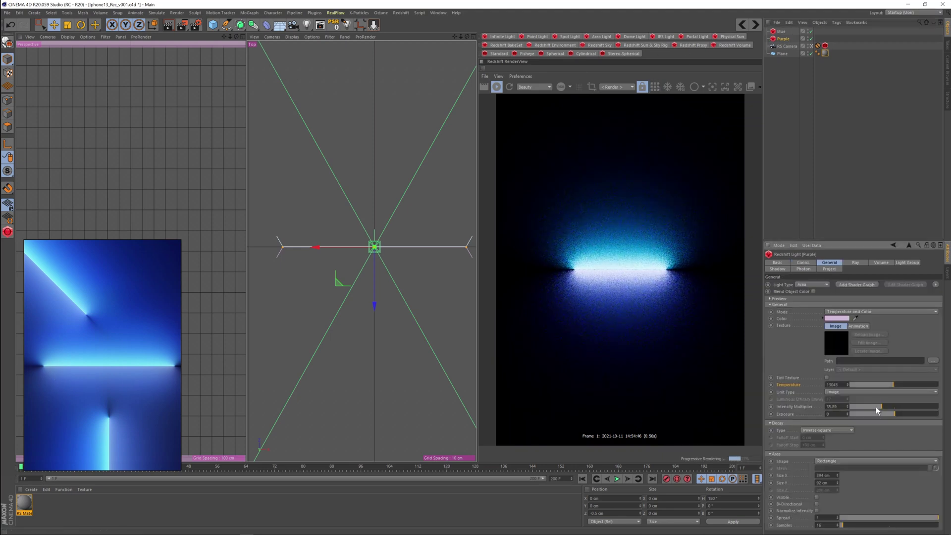
mouse_move(880, 407)
mouse_down()
mouse_move(865, 410)
mouse_move(875, 414)
mouse_up()
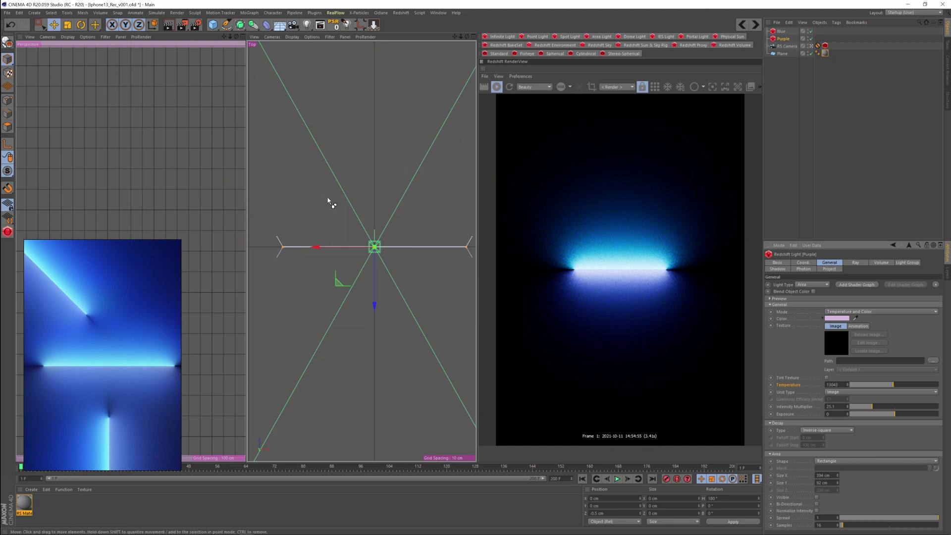
- Save the scene and group the Blue and Purple lights into a null named L1
key(ctrl+s)
ctrl+click(781, 32)
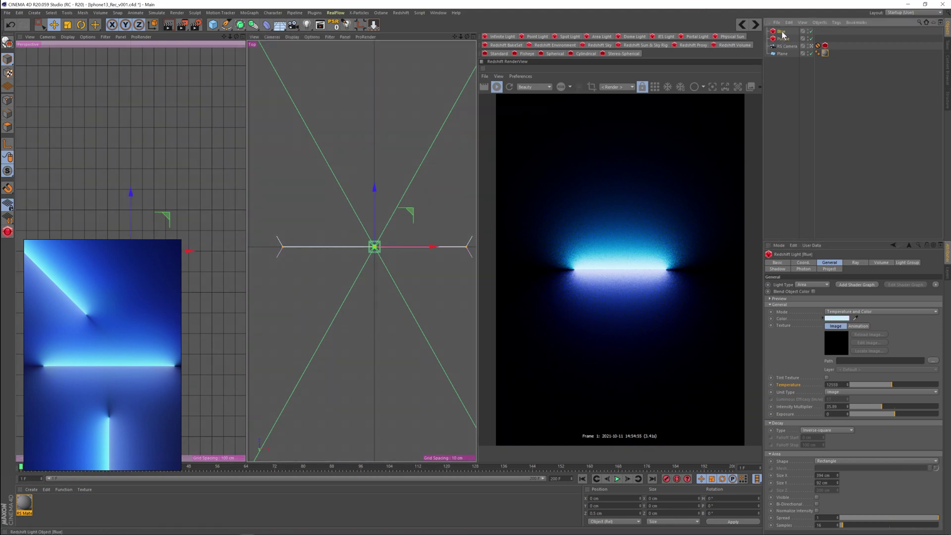
key(alt+g)
double_click(781, 32)
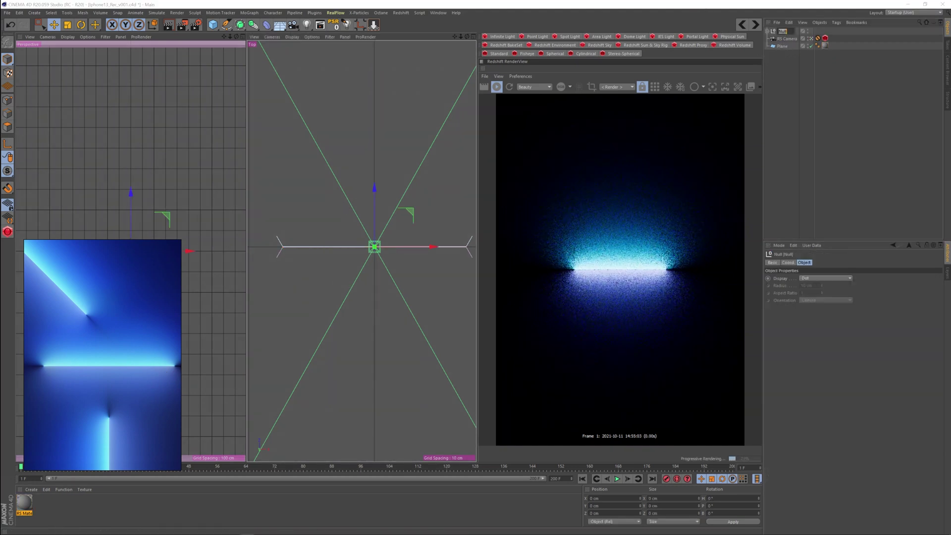
key(BackSpace)
text(L1)
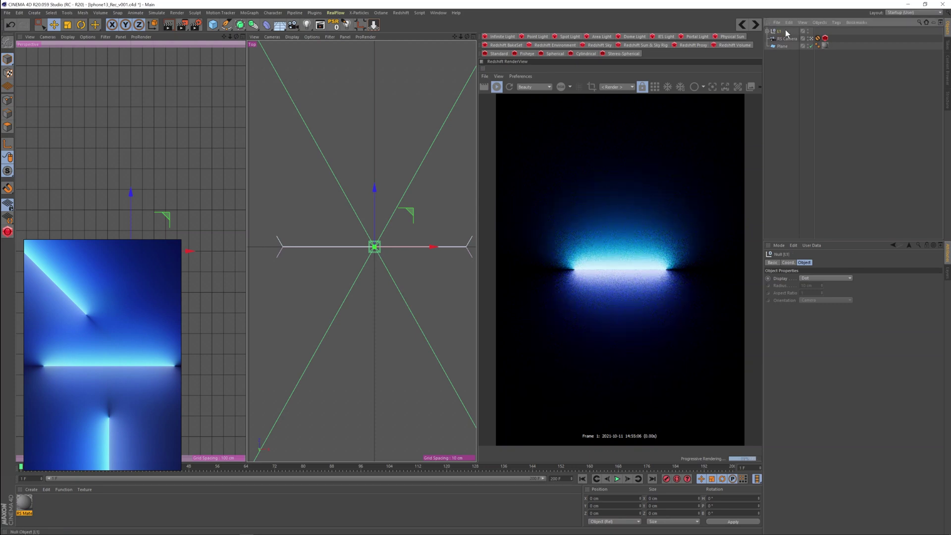
key(Return)
- Duplicate L1 as a group named L2 and reposition it, undoing the last move
ctrl+drag(779, 34, 783, 41)
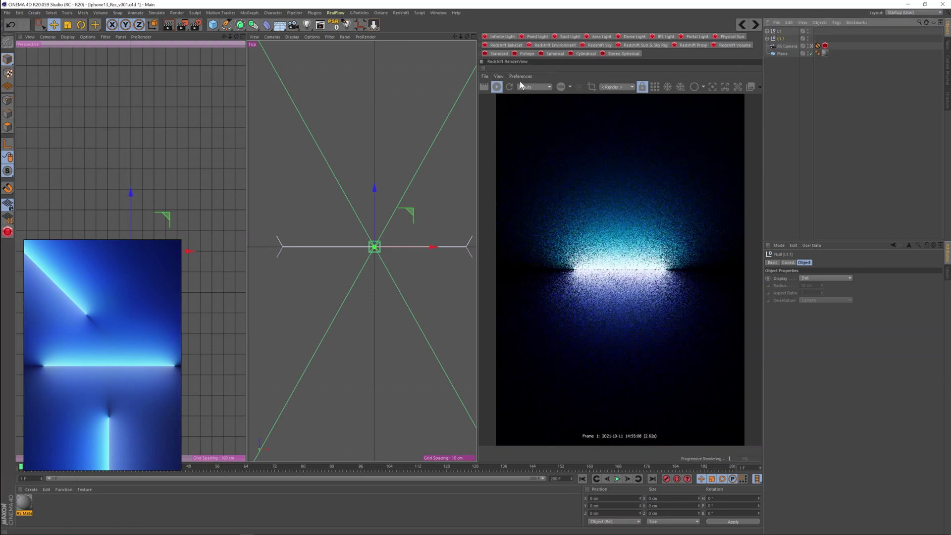
double_click(782, 38)
text(L)
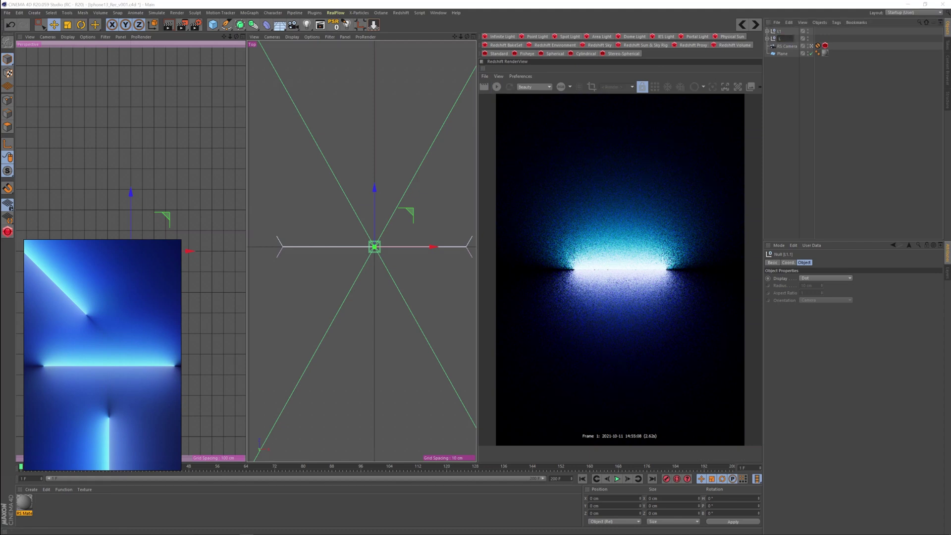
text(2)
key(Return)
scroll(323, 234, down, 4)
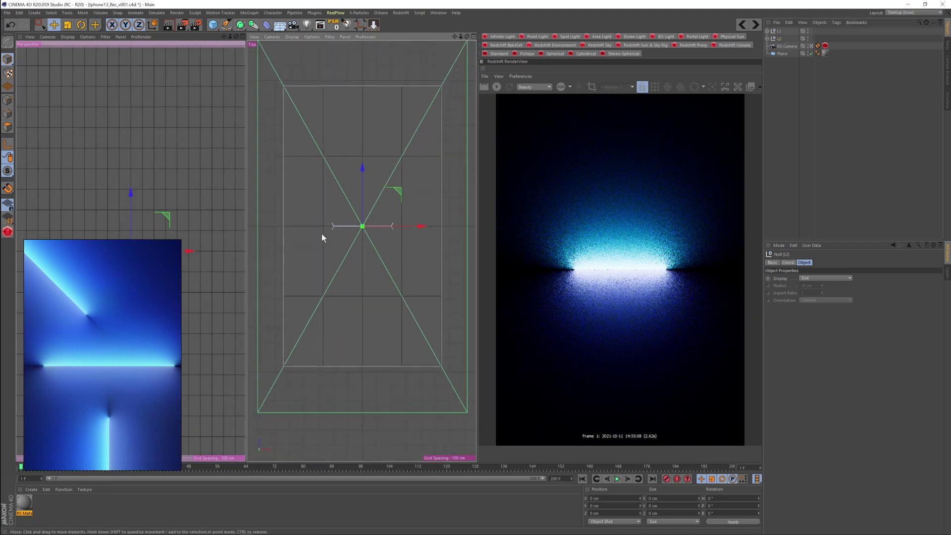
scroll(340, 233, up, 3)
drag(377, 246, 402, 314)
key(r)
key(e)
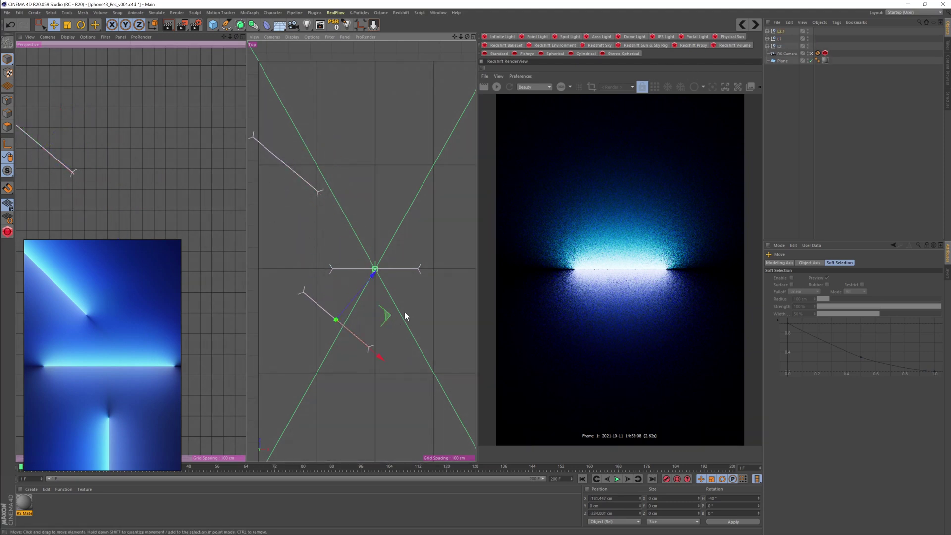
key(ctrl+z)
- Add a third copy L3 below the centre strip, rotated upright to a -270° heading
click(779, 32)
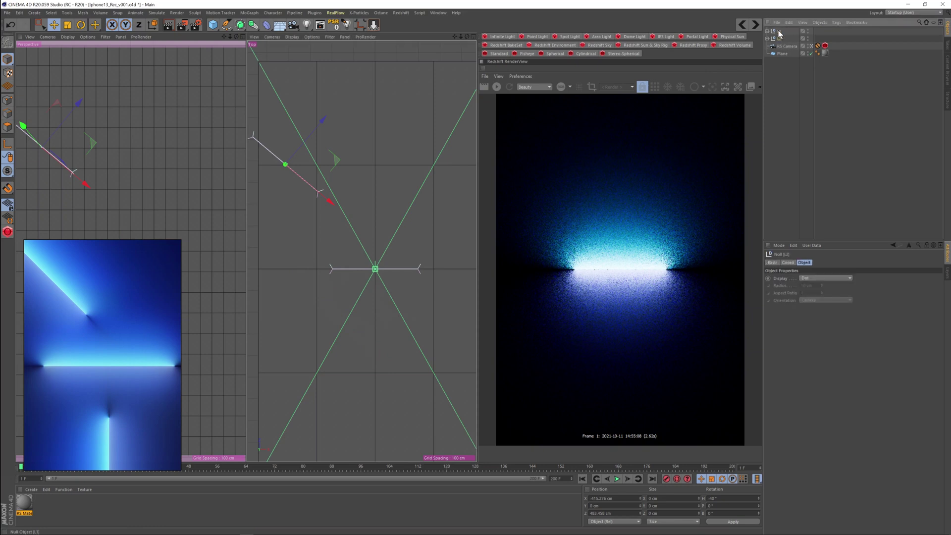
ctrl+drag(779, 33, 782, 47)
double_click(782, 46)
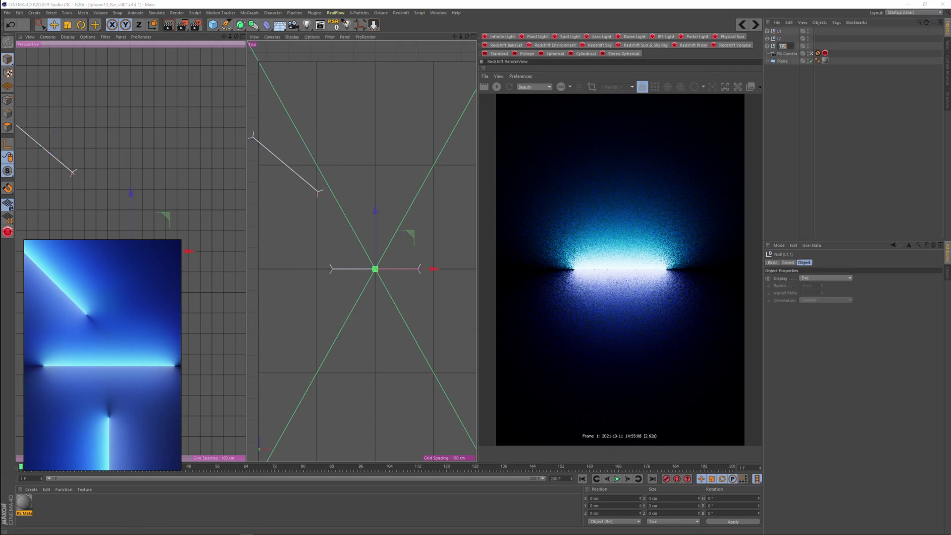
text(L3)
key(Return)
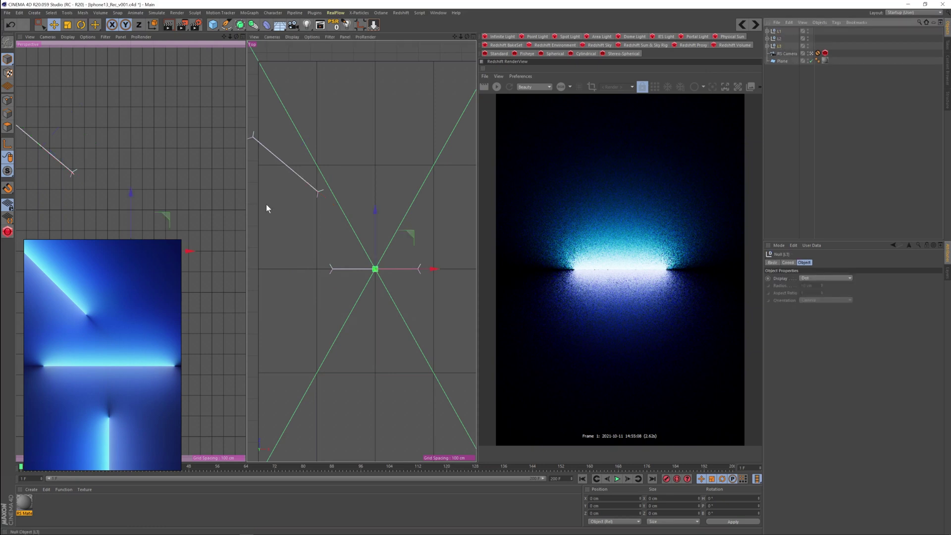
drag(379, 226, 402, 408)
key(r)
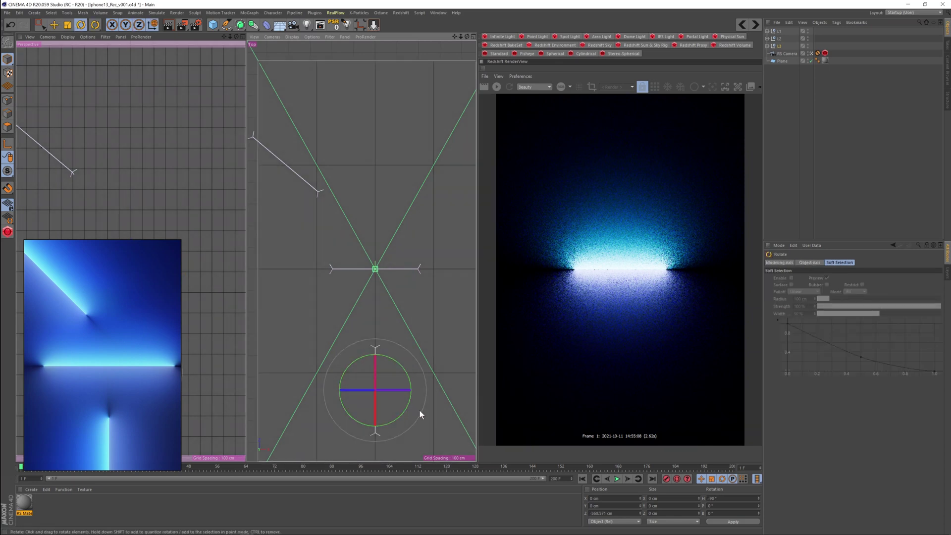
click(497, 87)
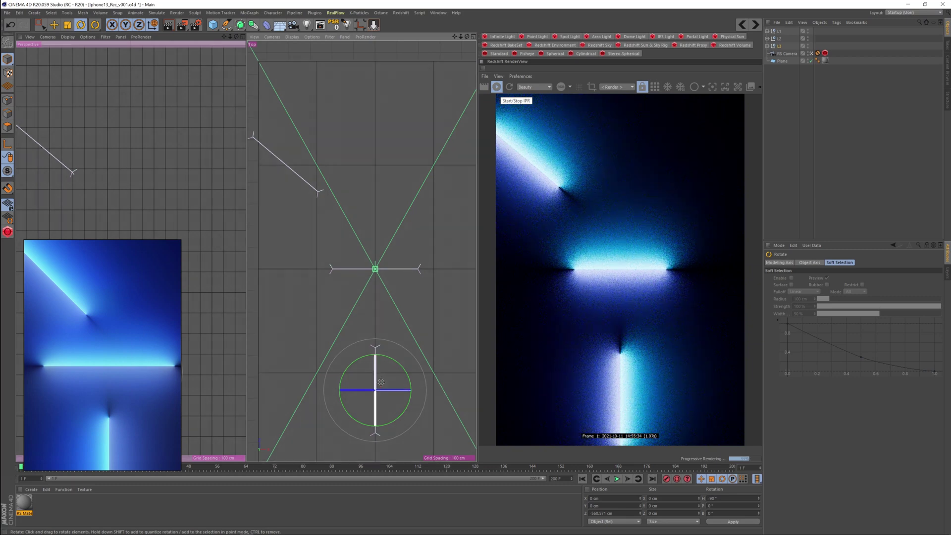
drag(404, 368, 343, 408)
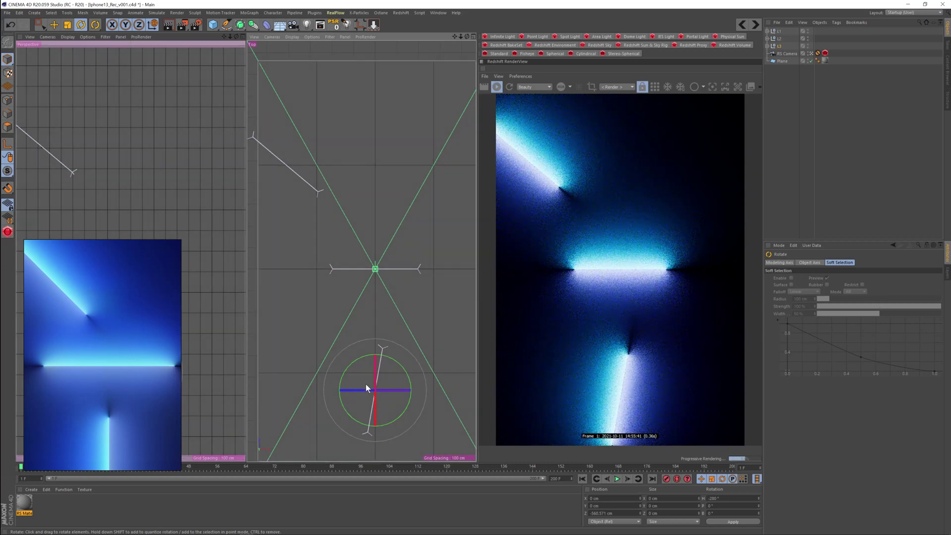
drag(402, 417, 412, 413)
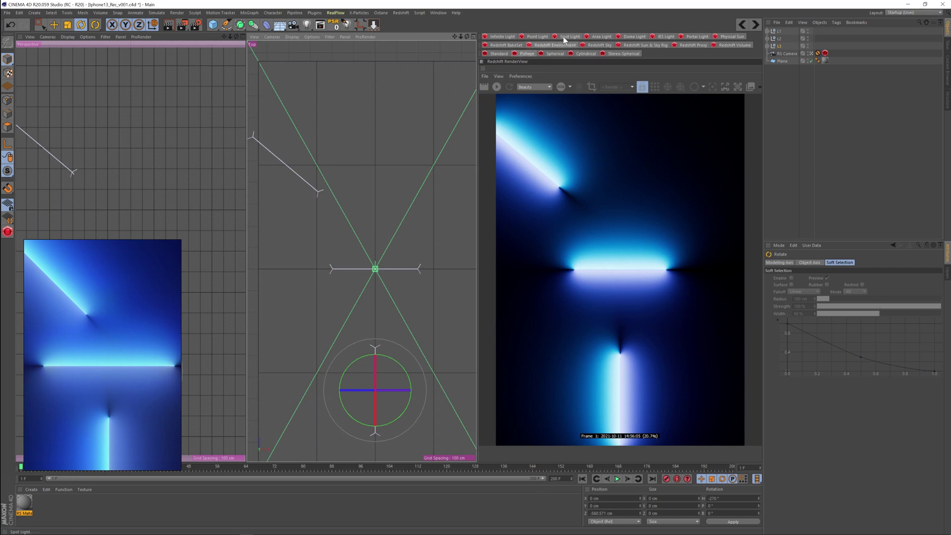
- Add an RS Dome Light and set its exposure to about -2.605
click(624, 38)
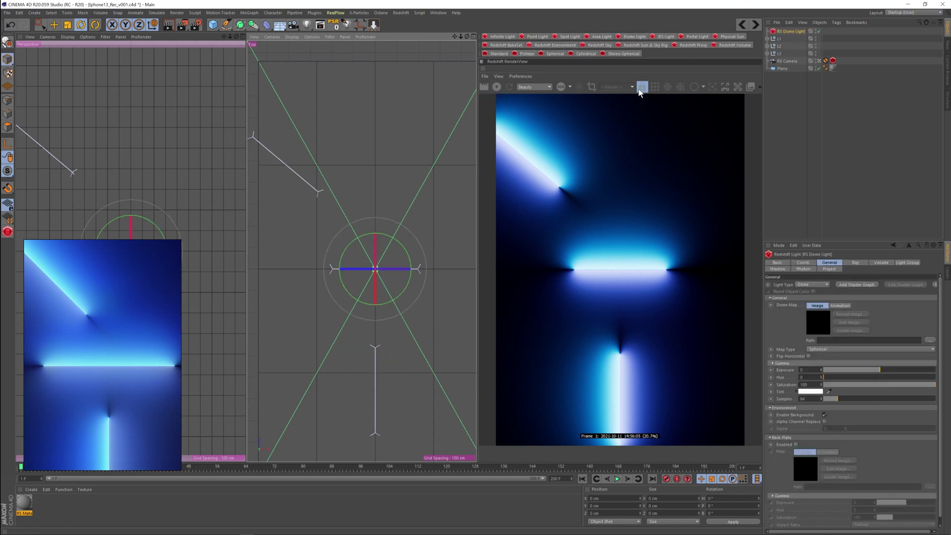
click(496, 87)
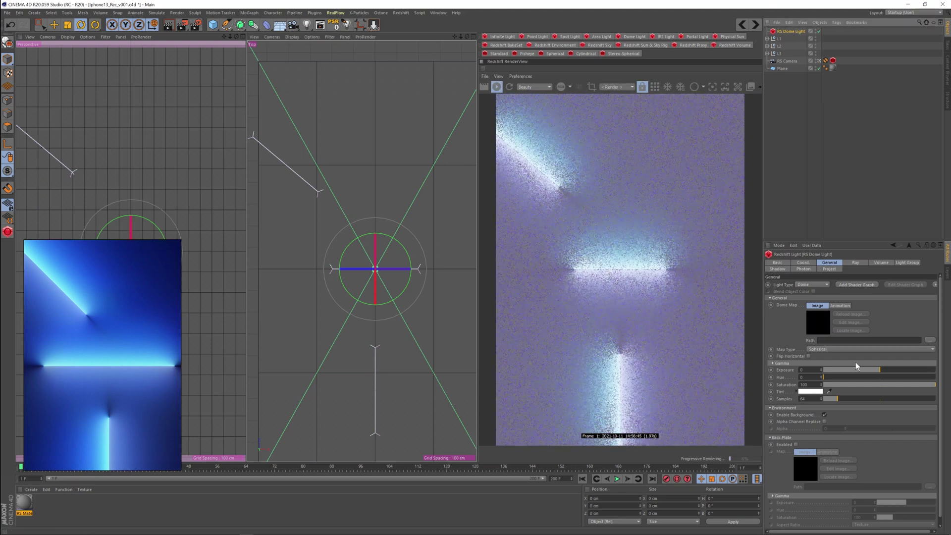
mouse_move(855, 369)
mouse_down()
mouse_move(832, 369)
mouse_move(864, 370)
mouse_up()
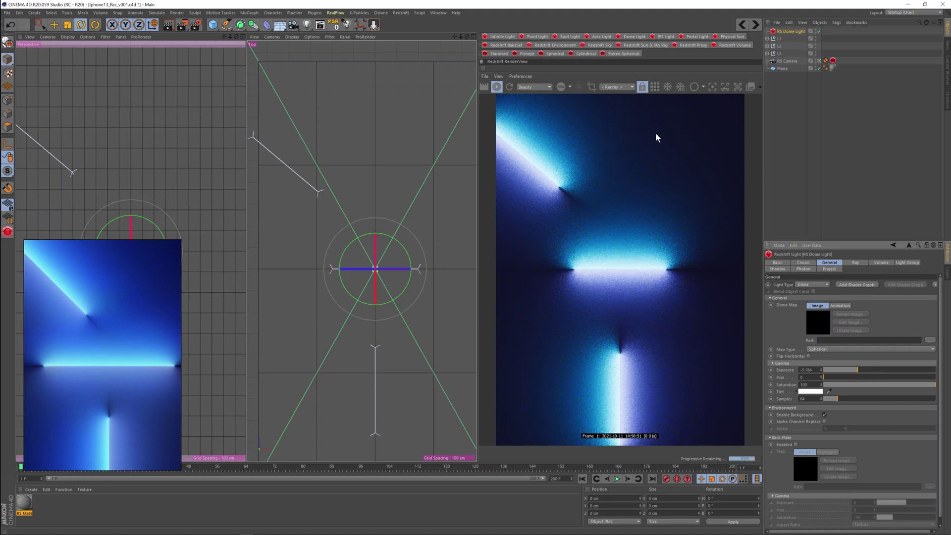
drag(861, 371, 861, 372)
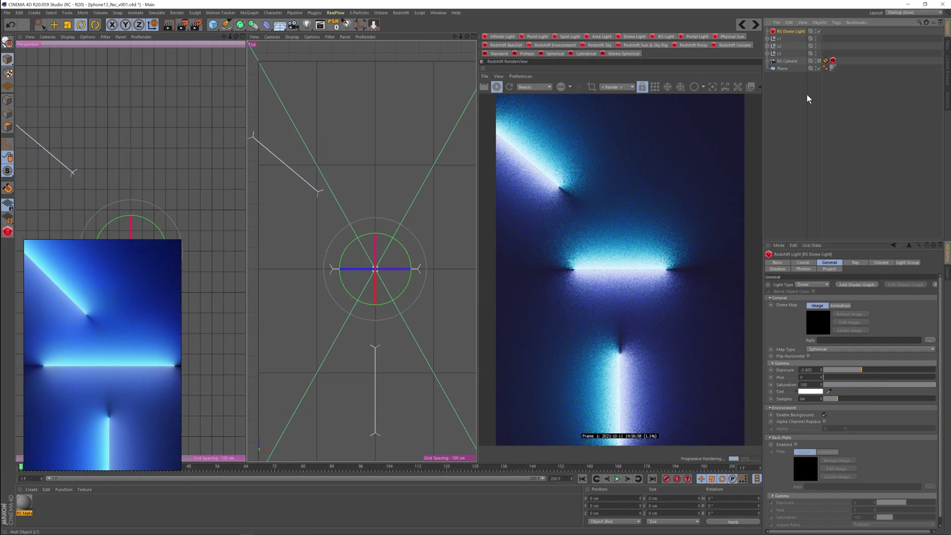
click(947, 73)
- Load paul_lobe_haus_4k_ACEScg.exr from the HDRI_Haven folder into the Dome Light's dome map
scroll(898, 32, down, 5)
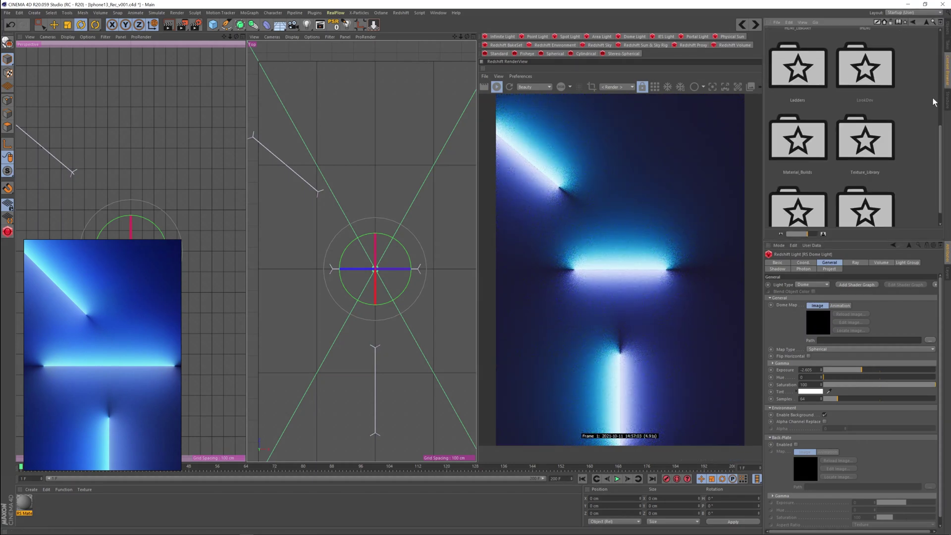
scroll(897, 84, up, 3)
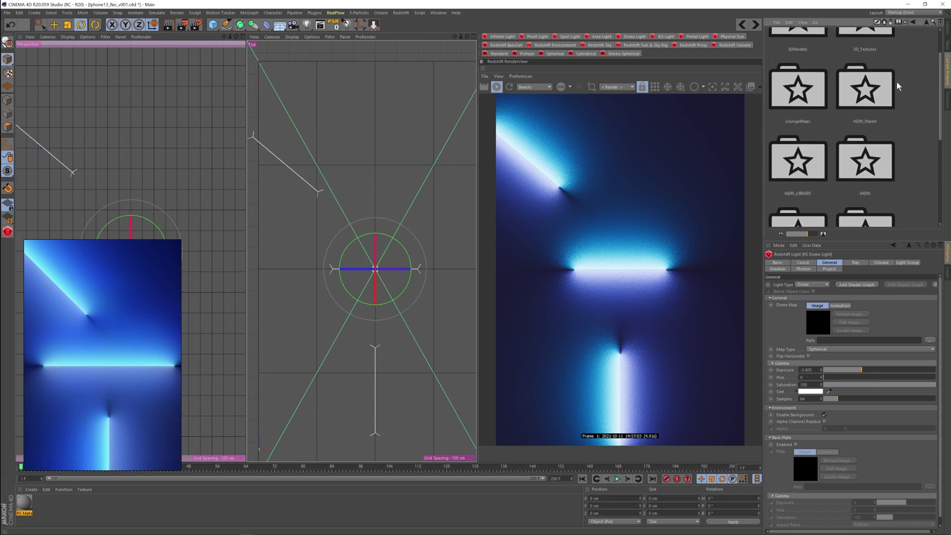
double_click(873, 102)
drag(942, 92, 938, 152)
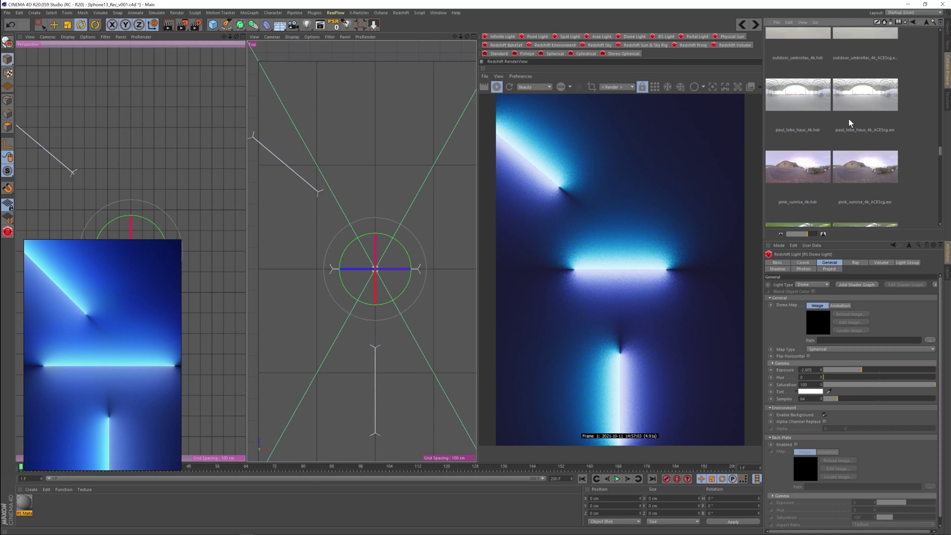
click(855, 102)
drag(860, 345, 862, 340)
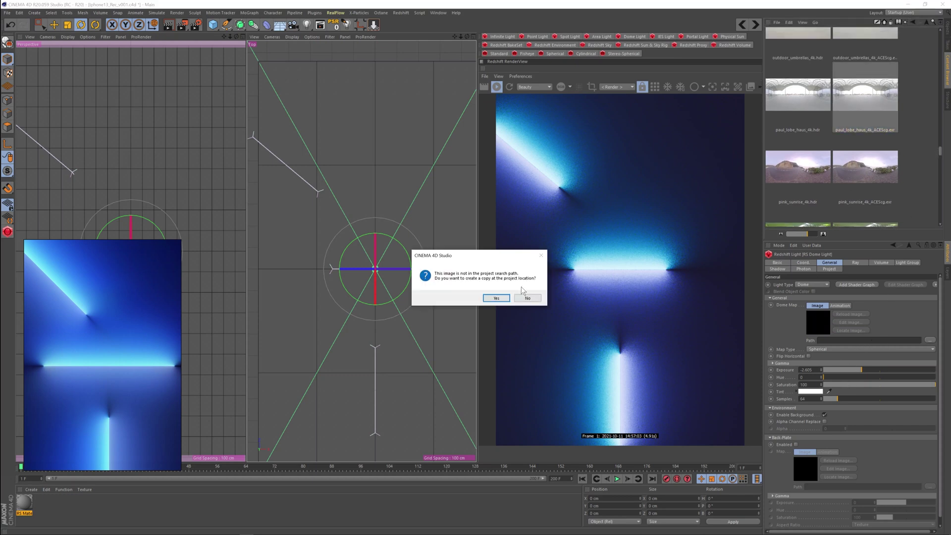
click(522, 296)
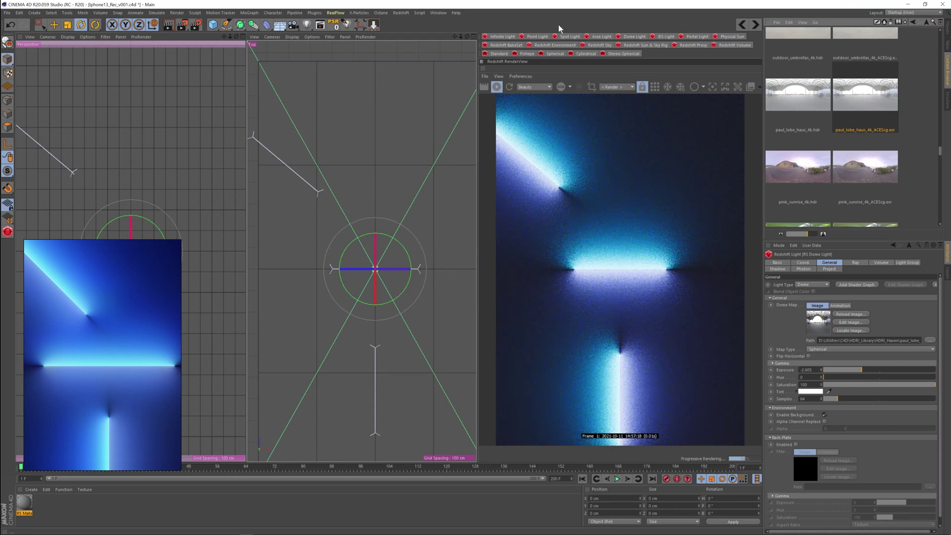
click(947, 32)
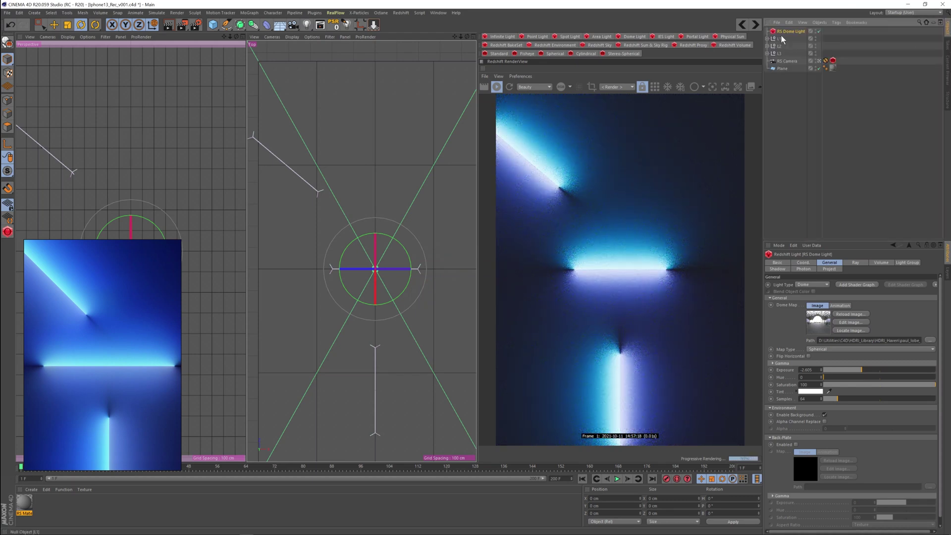
- Lower the three Blue strip lights' intensity multiplier to 17.81
click(864, 371)
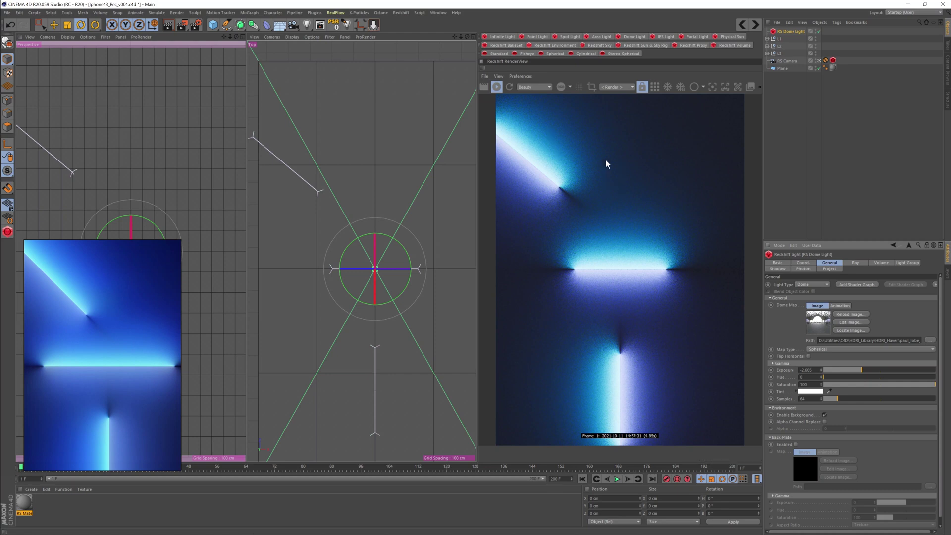
click(767, 39)
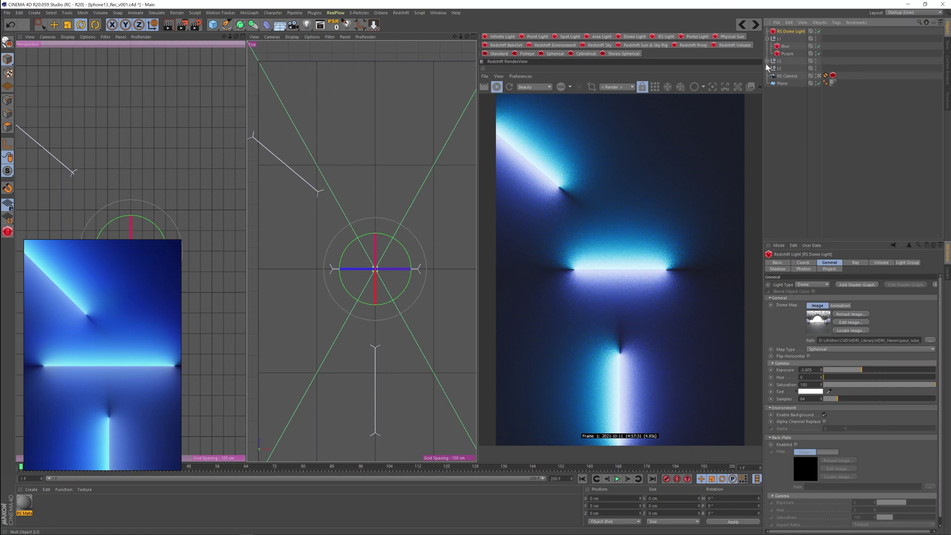
click(767, 68)
click(767, 61)
click(785, 91)
ctrl+click(785, 68)
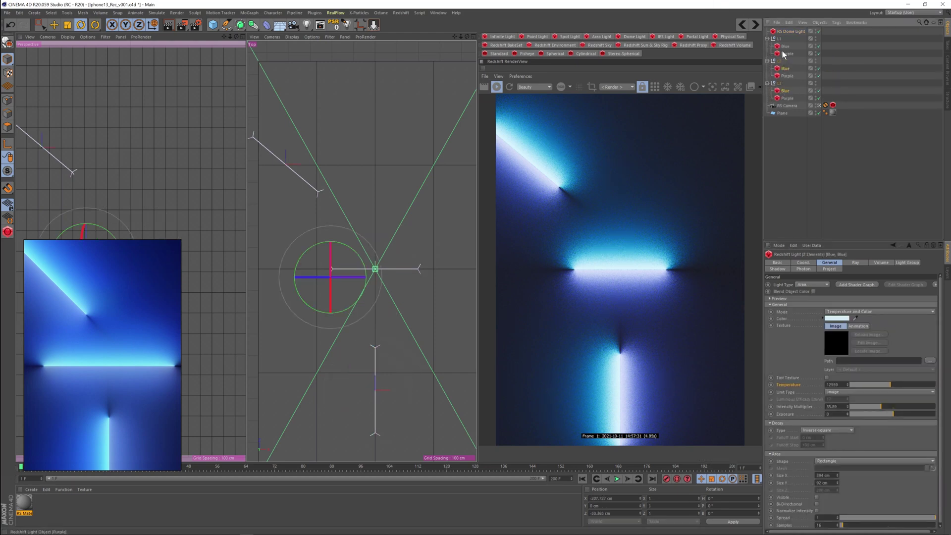
drag(879, 407, 864, 408)
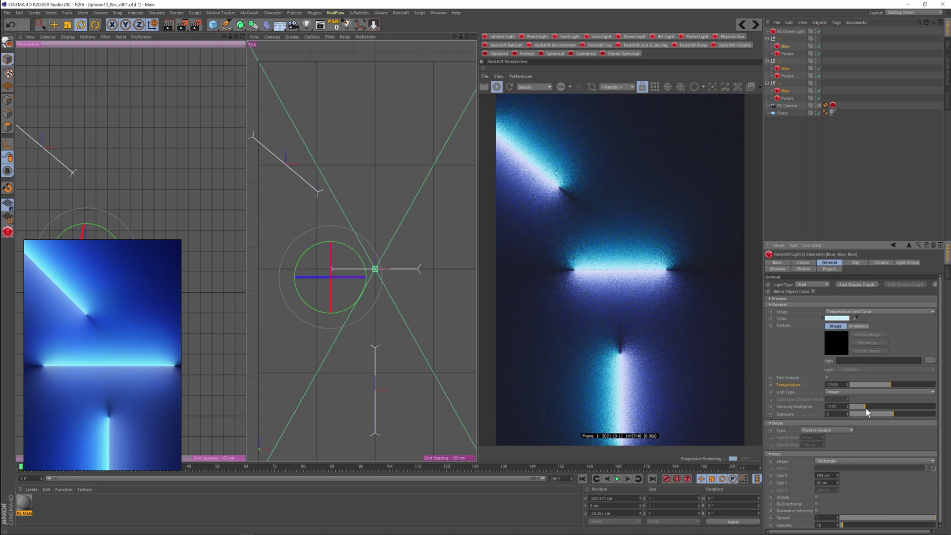
- Lower the three Purple strip lights' intensity multiplier to 20.82
click(787, 53)
ctrl+click(787, 76)
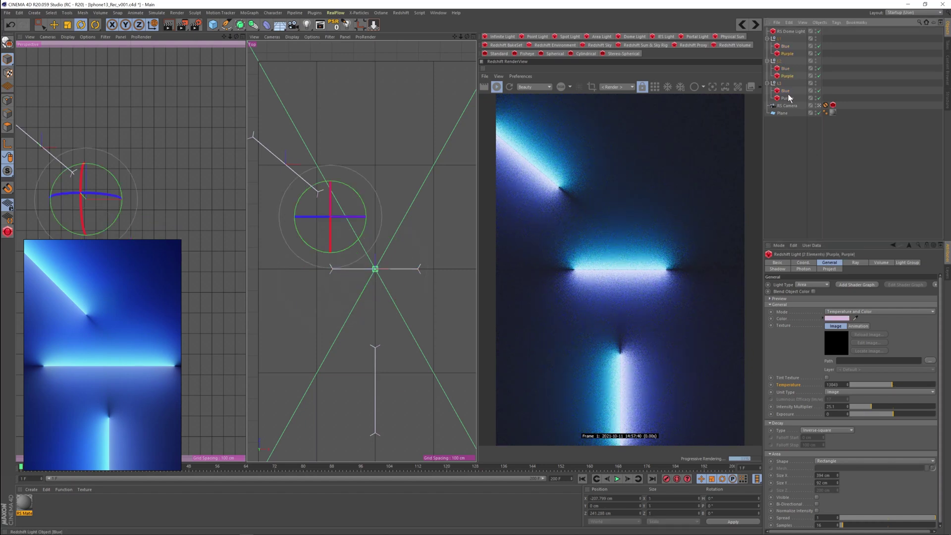
ctrl+click(787, 99)
click(868, 406)
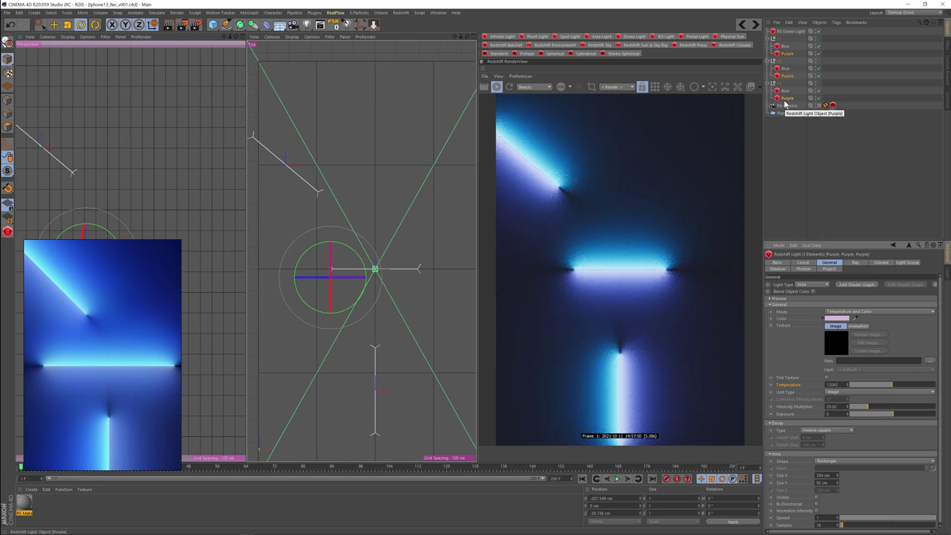
key(alt+Tab)
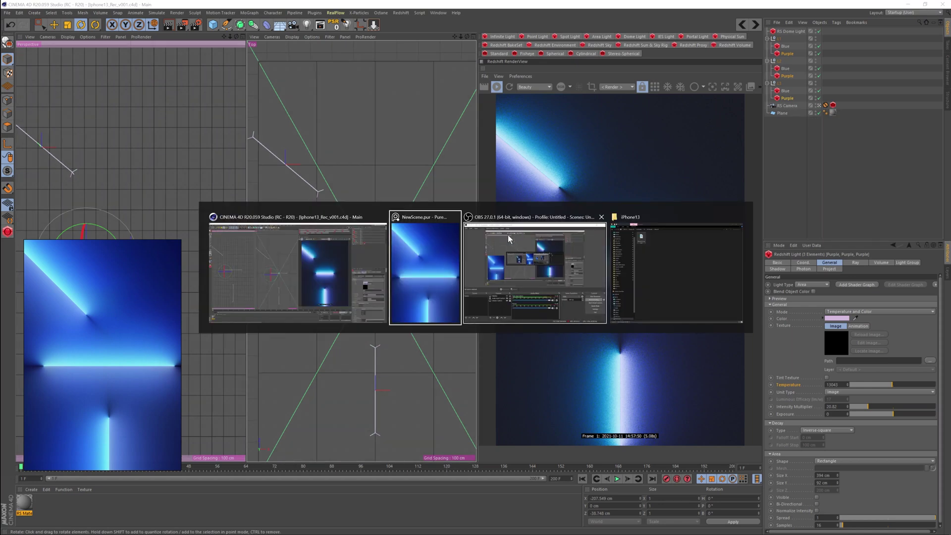
- Ctrl-select the Blue and Purple lights of each strip group in the Object Manager
click(313, 276)
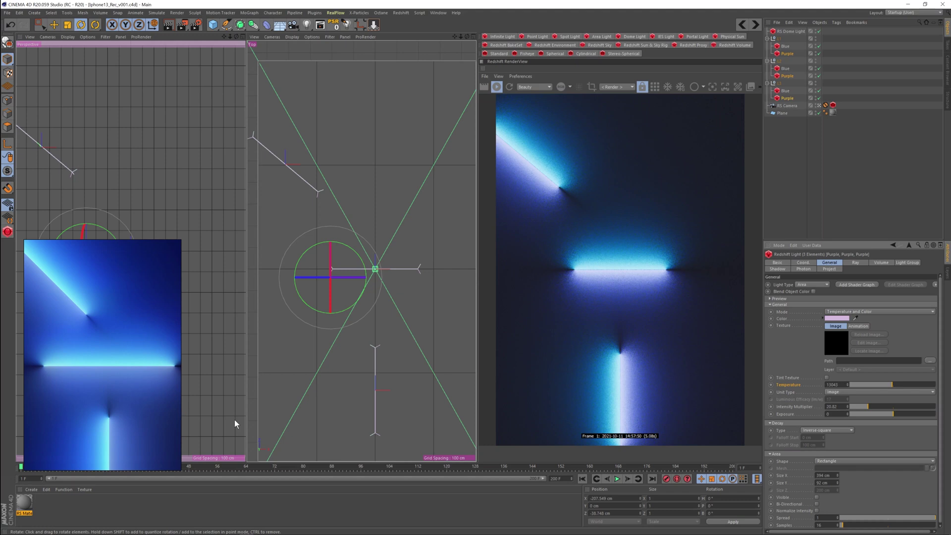
click(786, 46)
ctrl+click(788, 53)
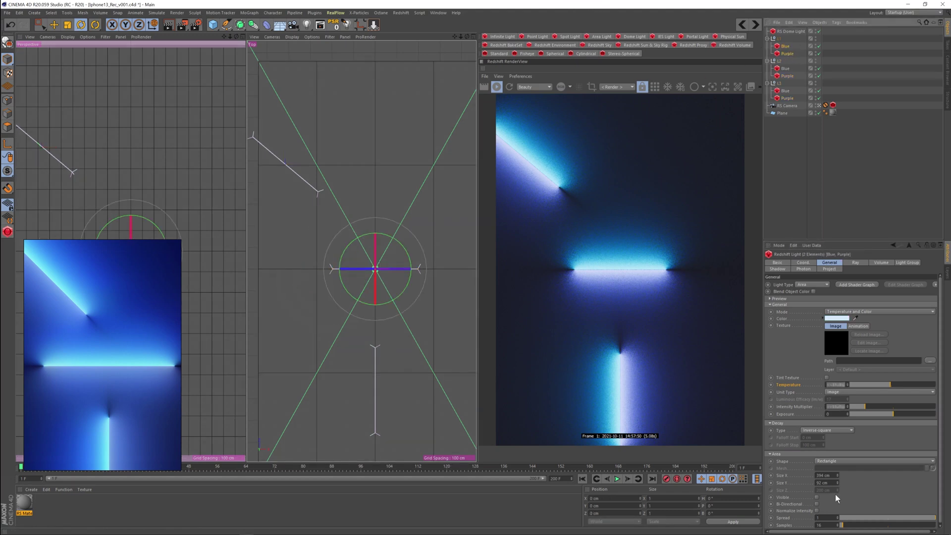
ctrl+click(786, 68)
ctrl+click(788, 76)
ctrl+click(786, 91)
ctrl+click(788, 98)
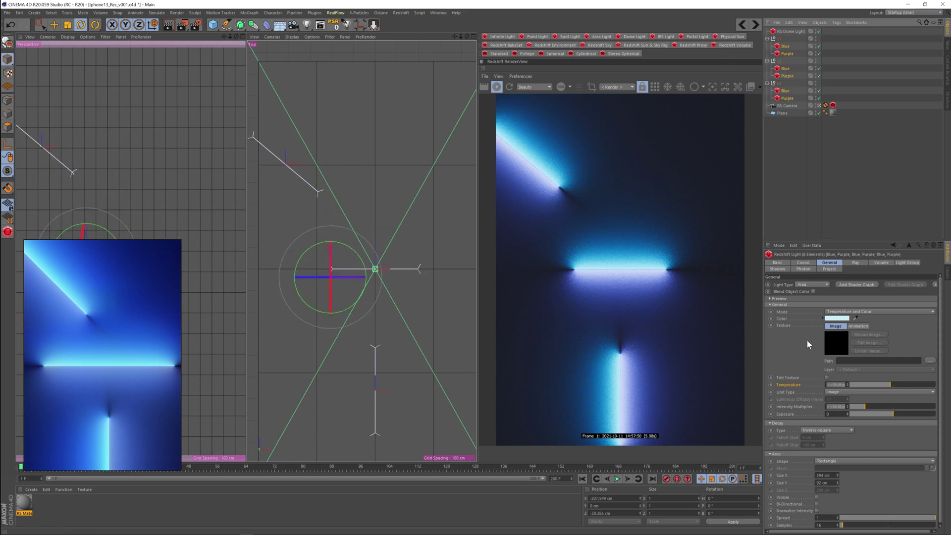
- Redo the selection so exactly the six Blue and Purple strip lights are chosen, no groups
click(785, 46)
ctrl+click(785, 68)
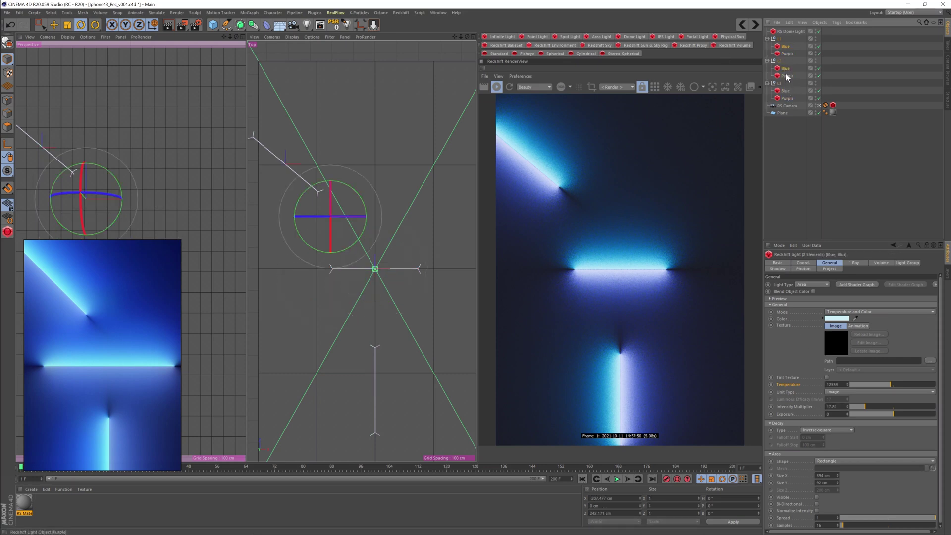
ctrl+click(788, 53)
ctrl+click(786, 91)
ctrl+click(788, 98)
ctrl+click(780, 60)
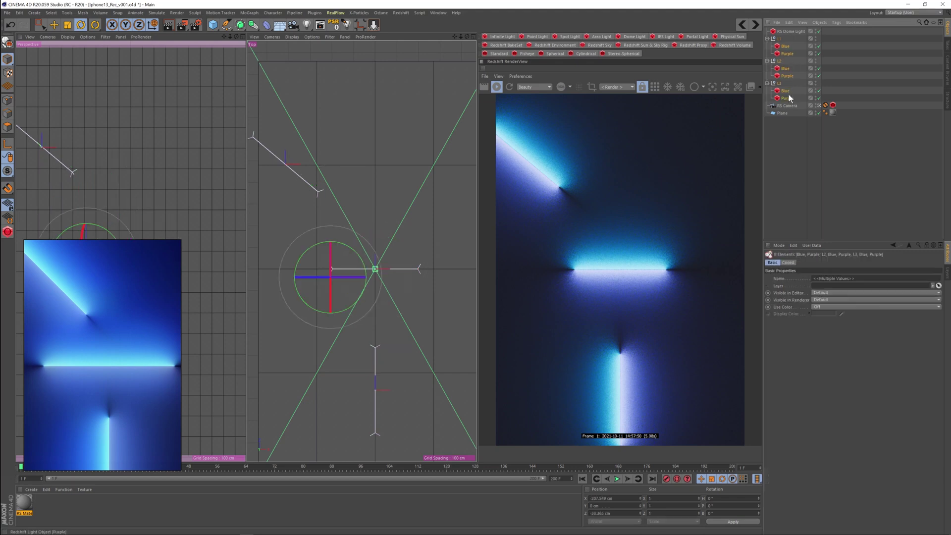
ctrl+click(788, 75)
ctrl+click(779, 60)
ctrl+click(780, 39)
ctrl+click(779, 40)
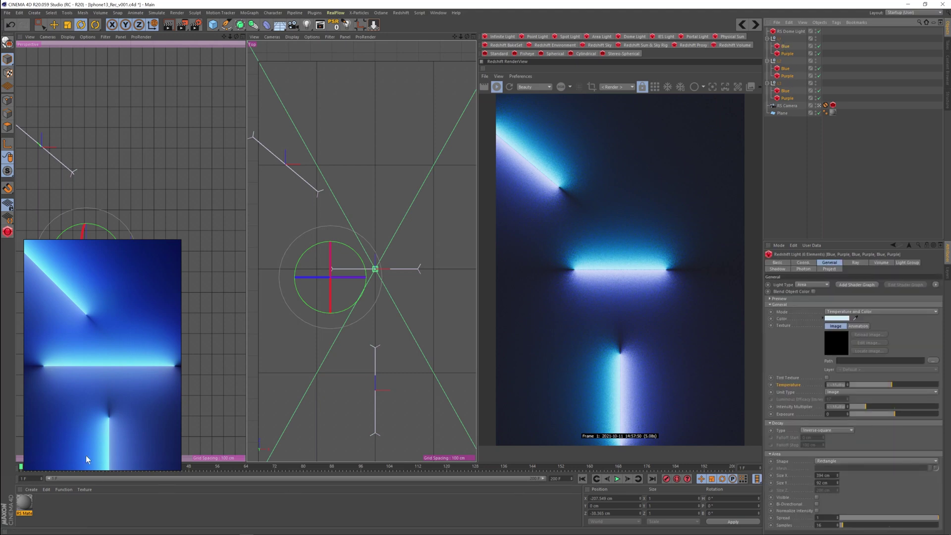
- Keyframe the lights' Size X at 194 cm on frame 55 and 0 cm on frame 1
click(217, 467)
click(778, 477)
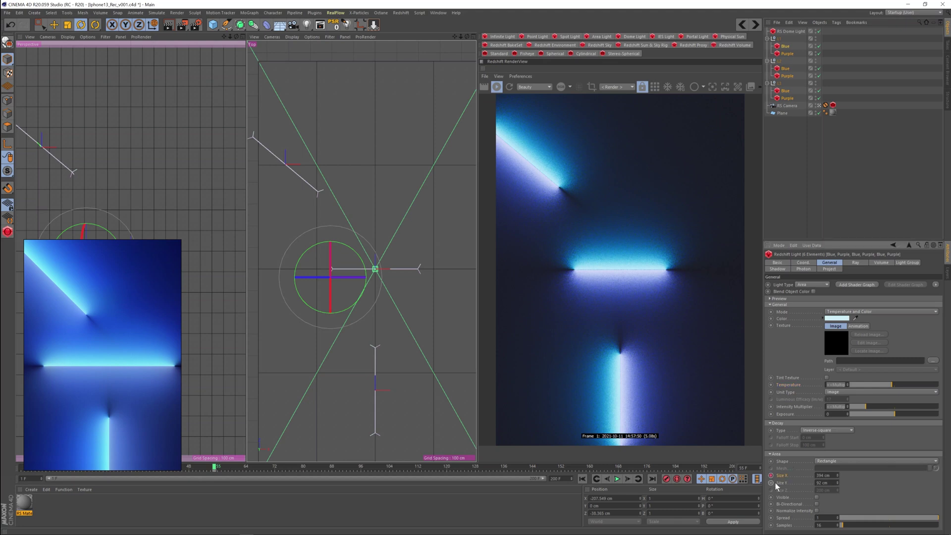
click(582, 479)
text(0)
key(Return)
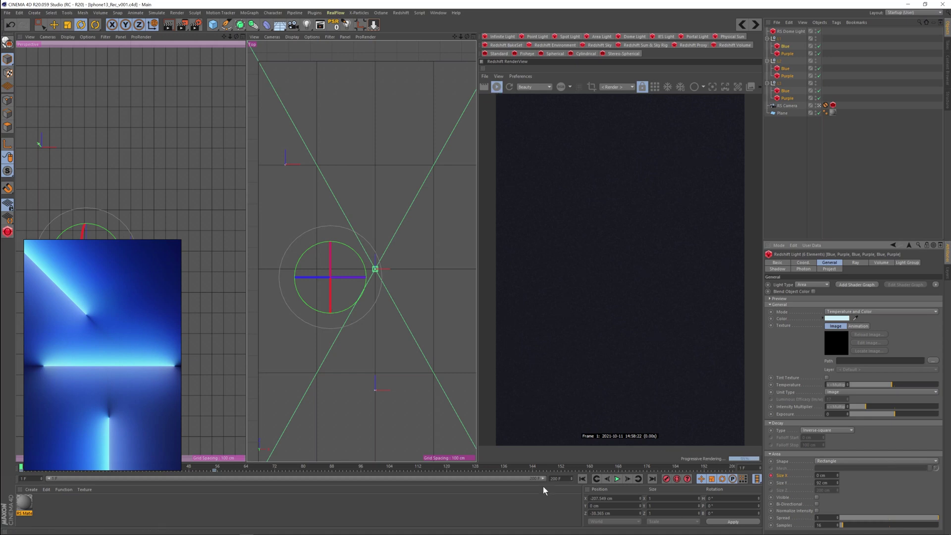
- Play and scrub the animation to preview the strips lengthening, then switch to the iPhone13 folder
click(618, 480)
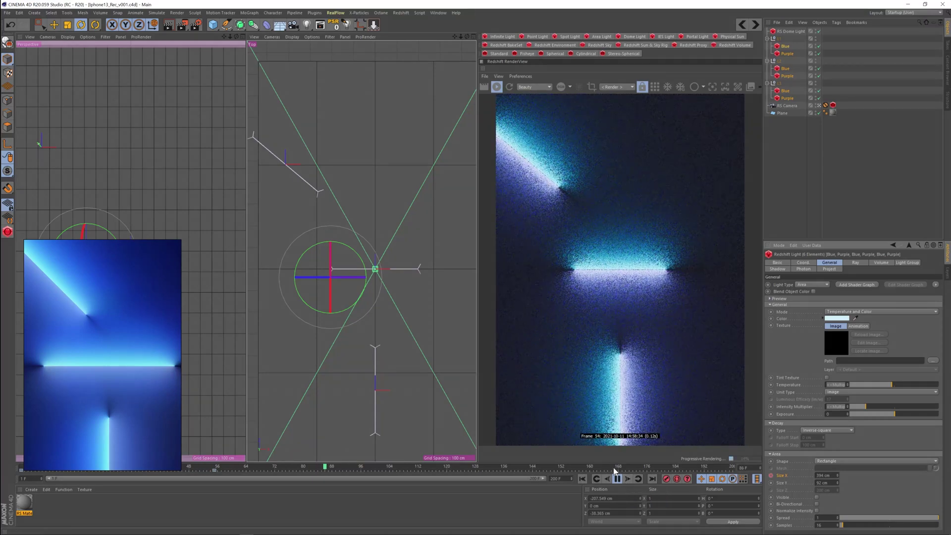
middle_click(134, 298)
click(65, 466)
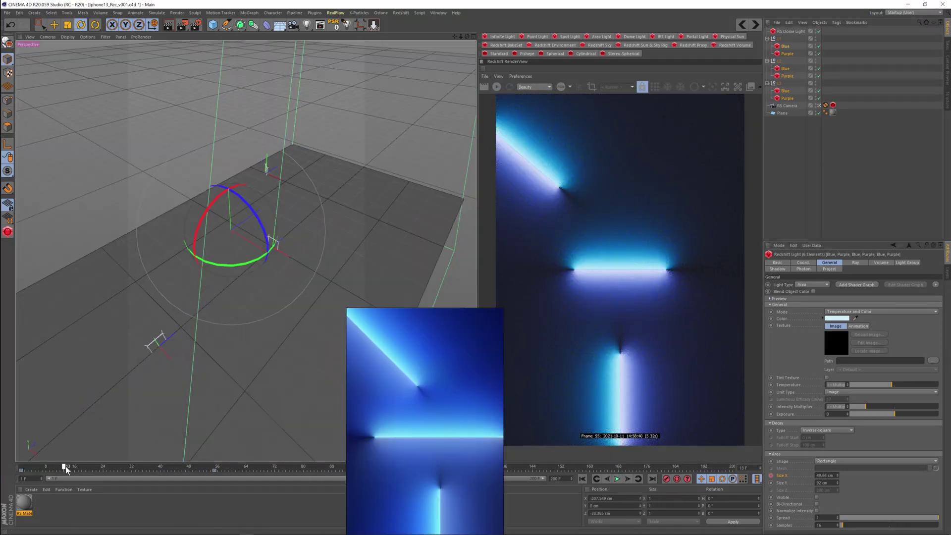
drag(65, 465, 129, 447)
key(alt+Tab)
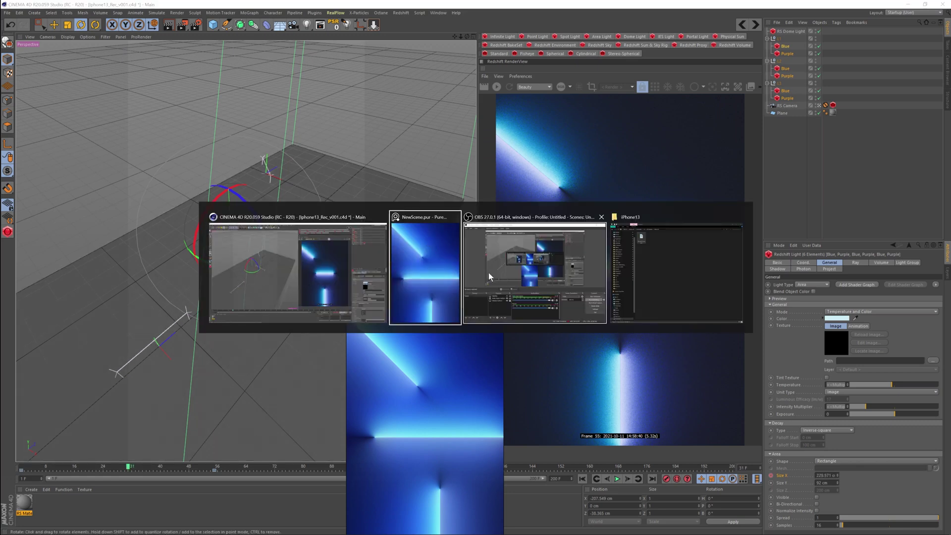
click(648, 258)
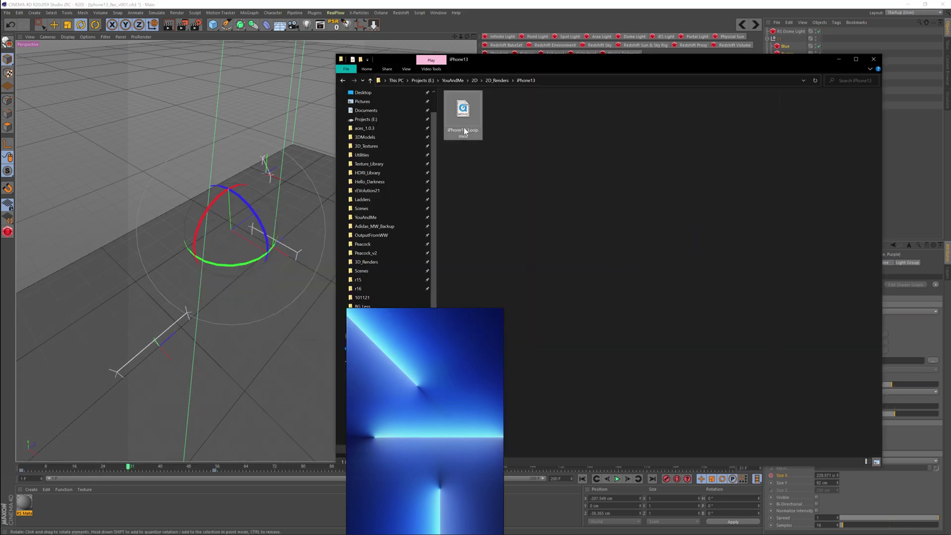
- Play iPhone13_Loop.mov in Movies & TV and move the reference wallpaper to the lower left
click(484, 165)
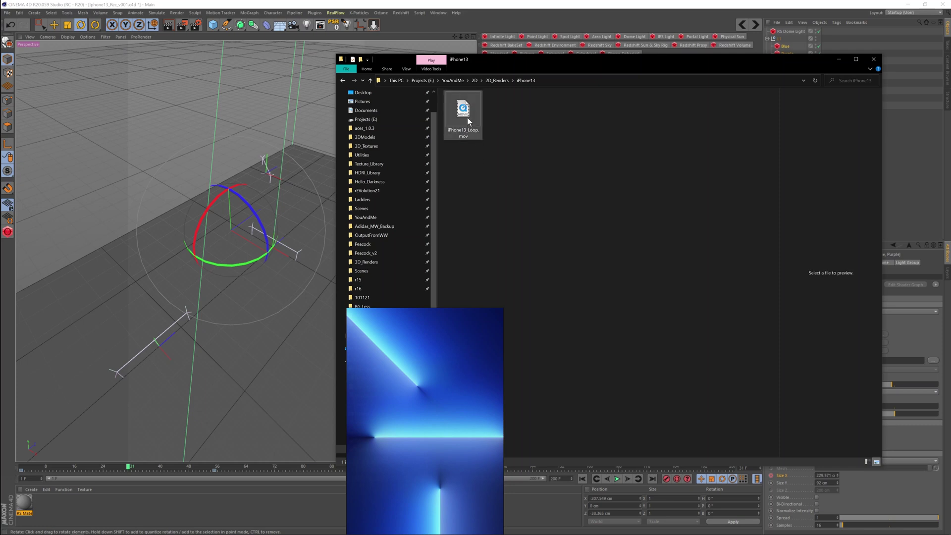
double_click(477, 132)
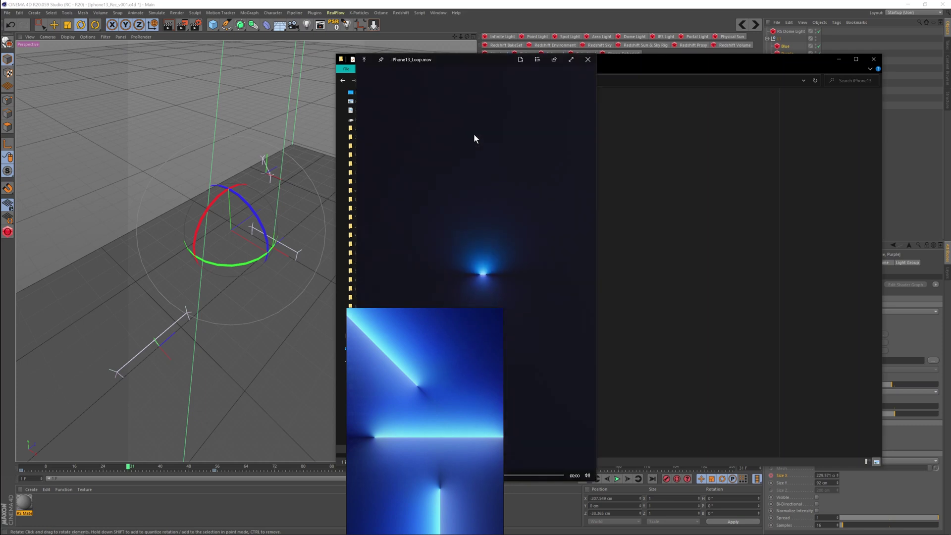
drag(463, 309, 170, 299)
mouse_move(452, 328)
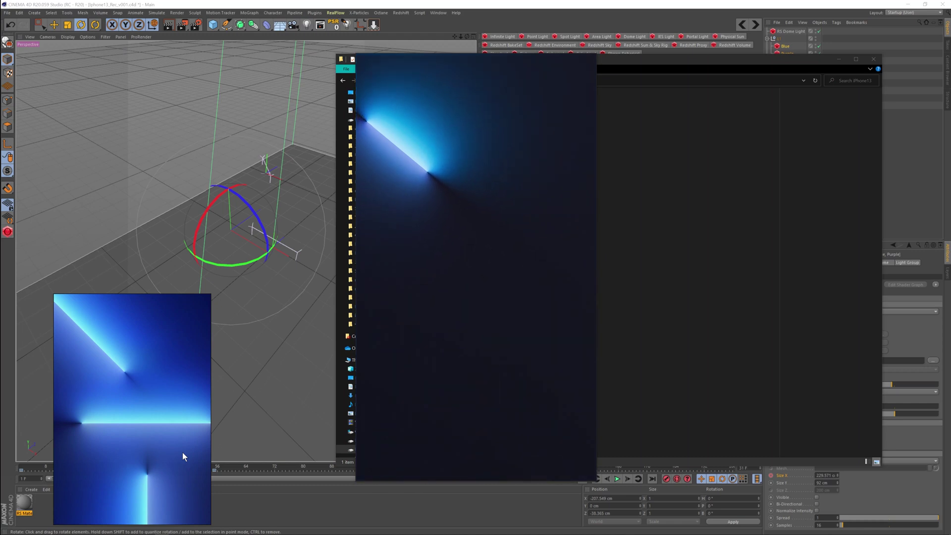
mouse_move(578, 120)
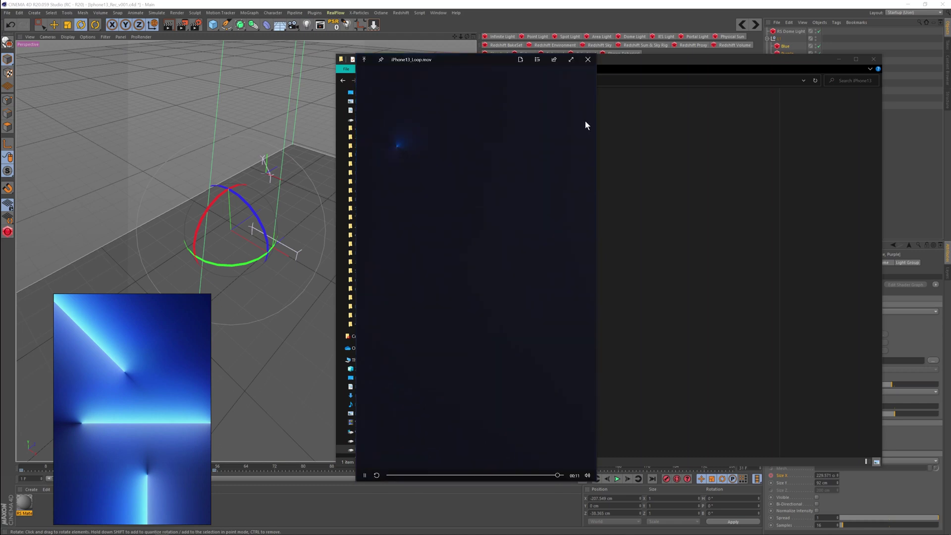